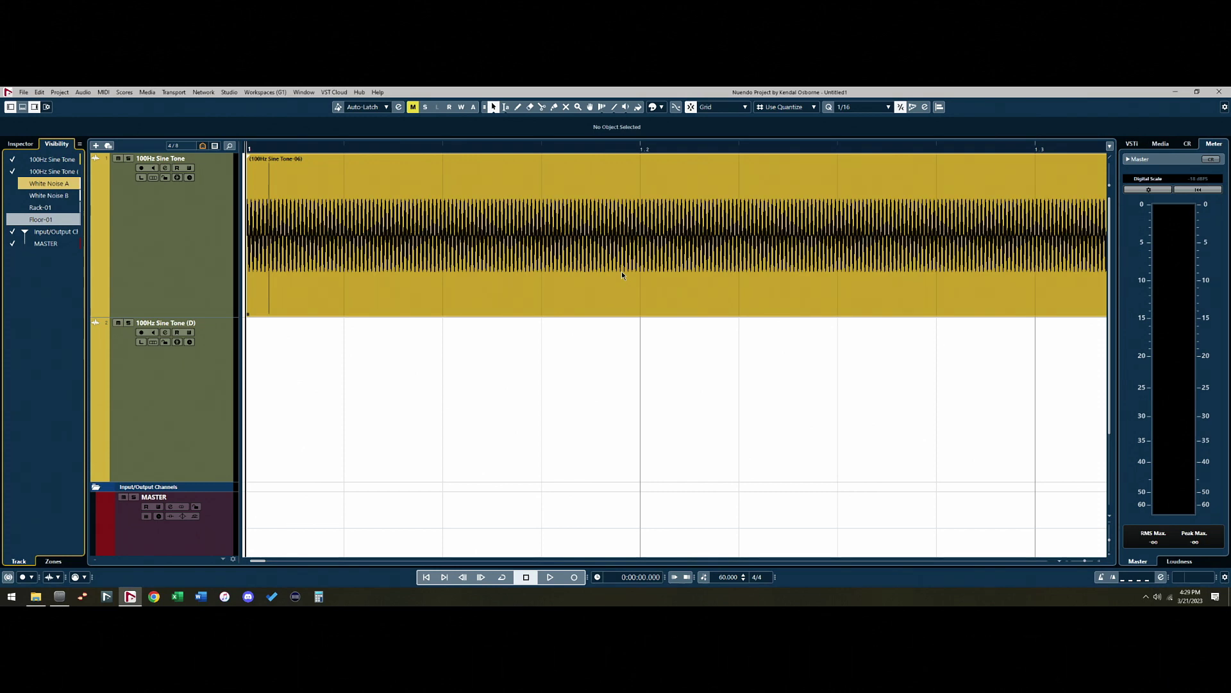
Split the 100Hz Sine Tone event near 1.2.4, overlap its second part back to 1.2.2, crossfade the overlap and play it back
alt+click(938, 254)
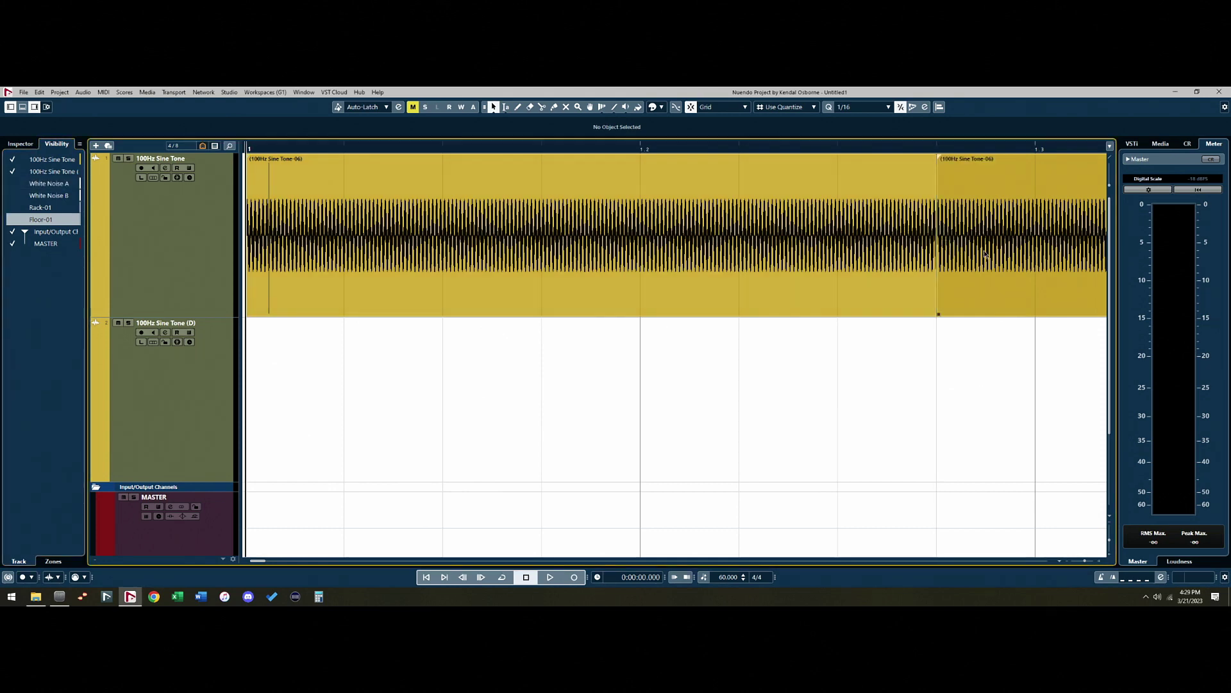
drag(1042, 258, 896, 249)
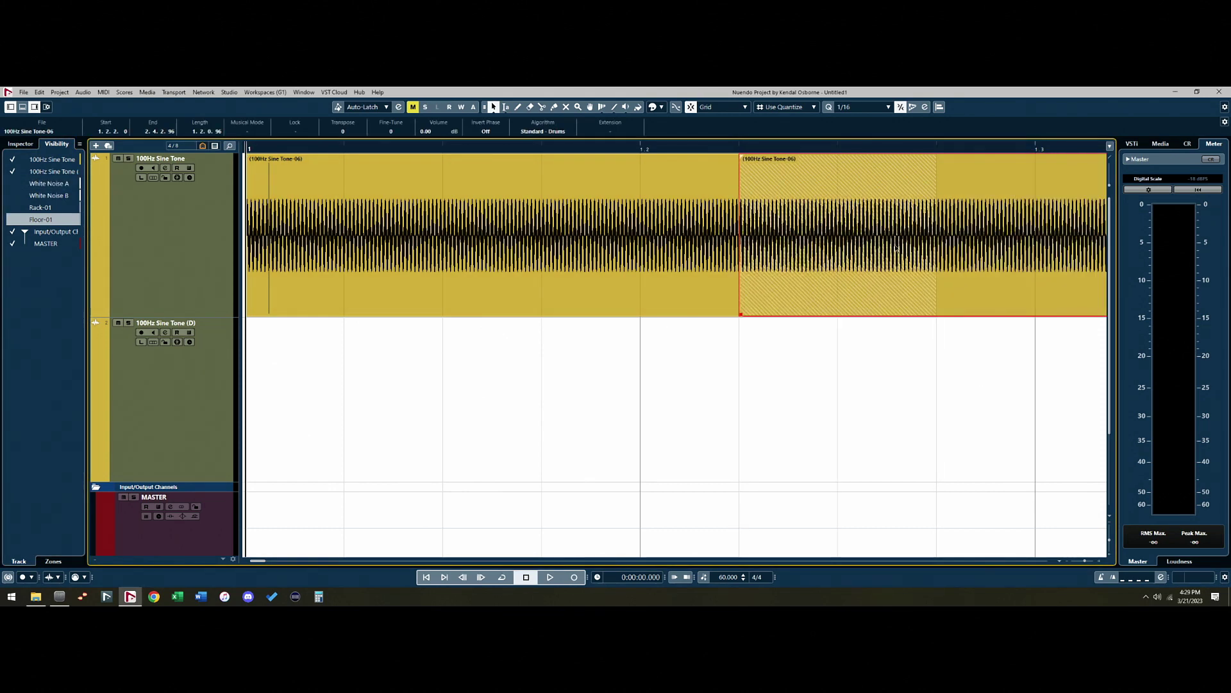
key(g)
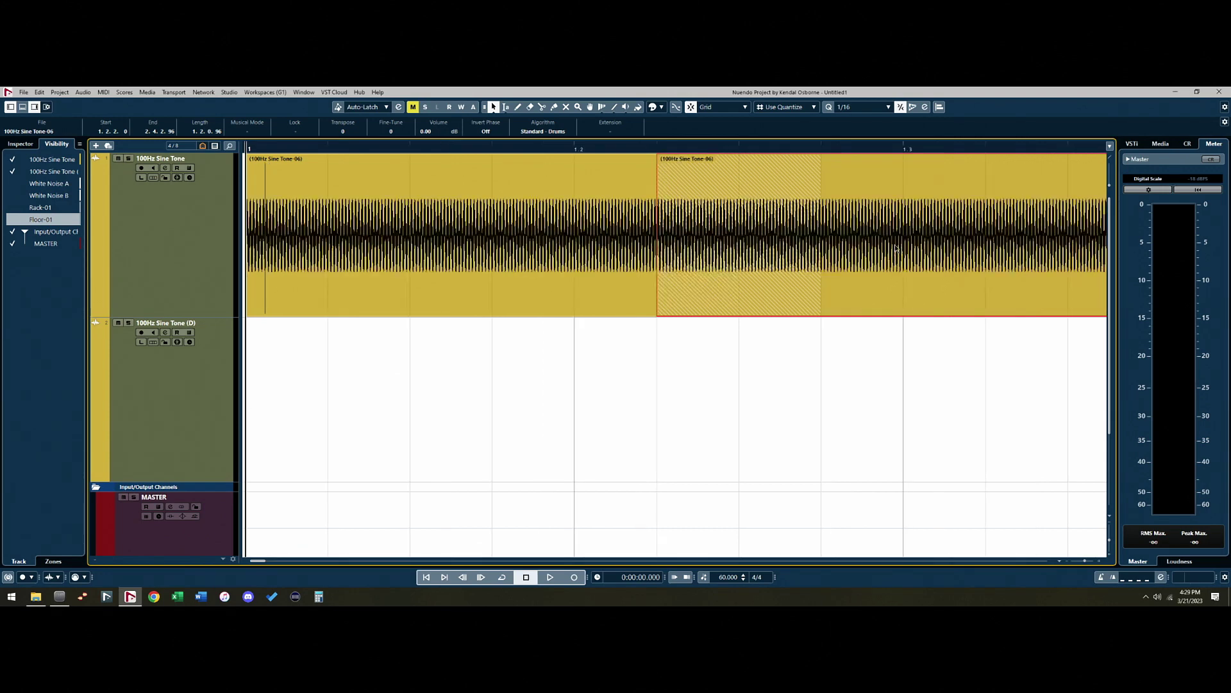
key(x)
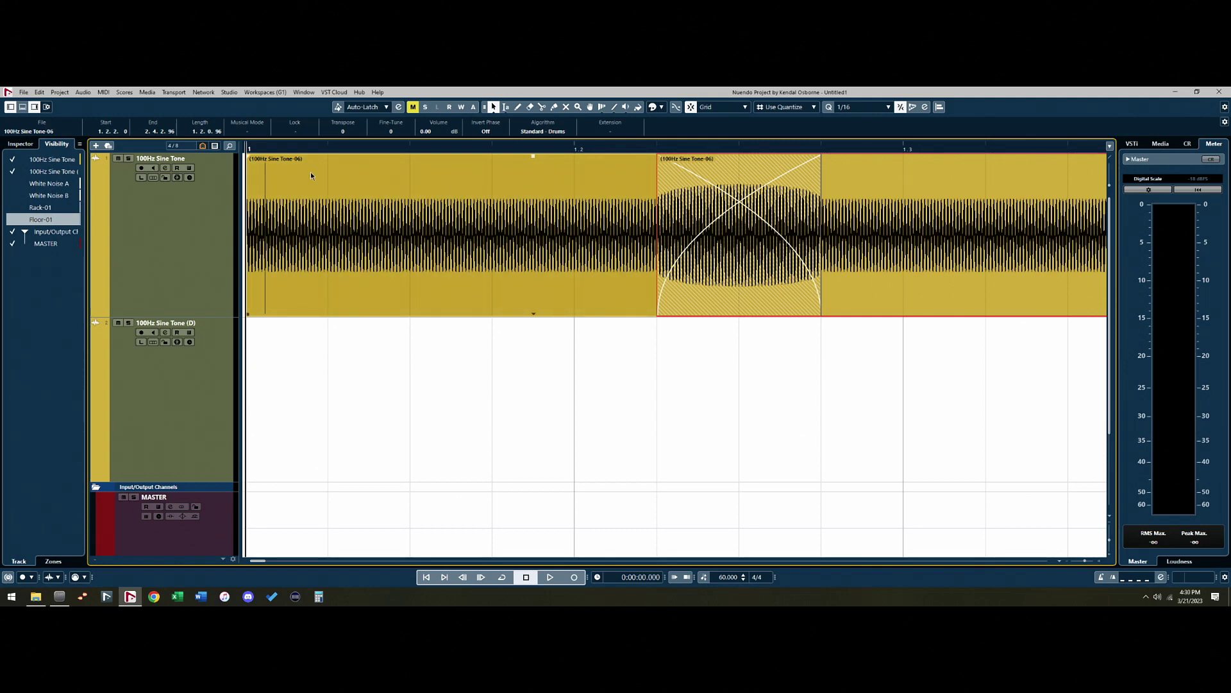
key(space)
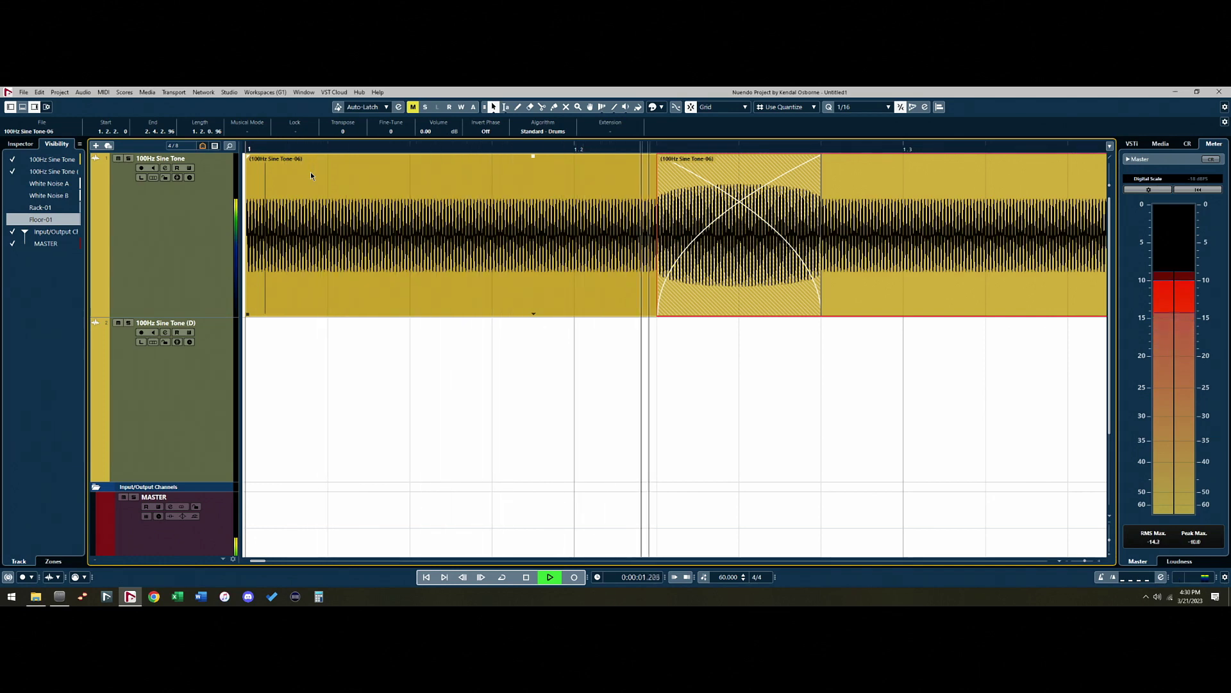
key(space)
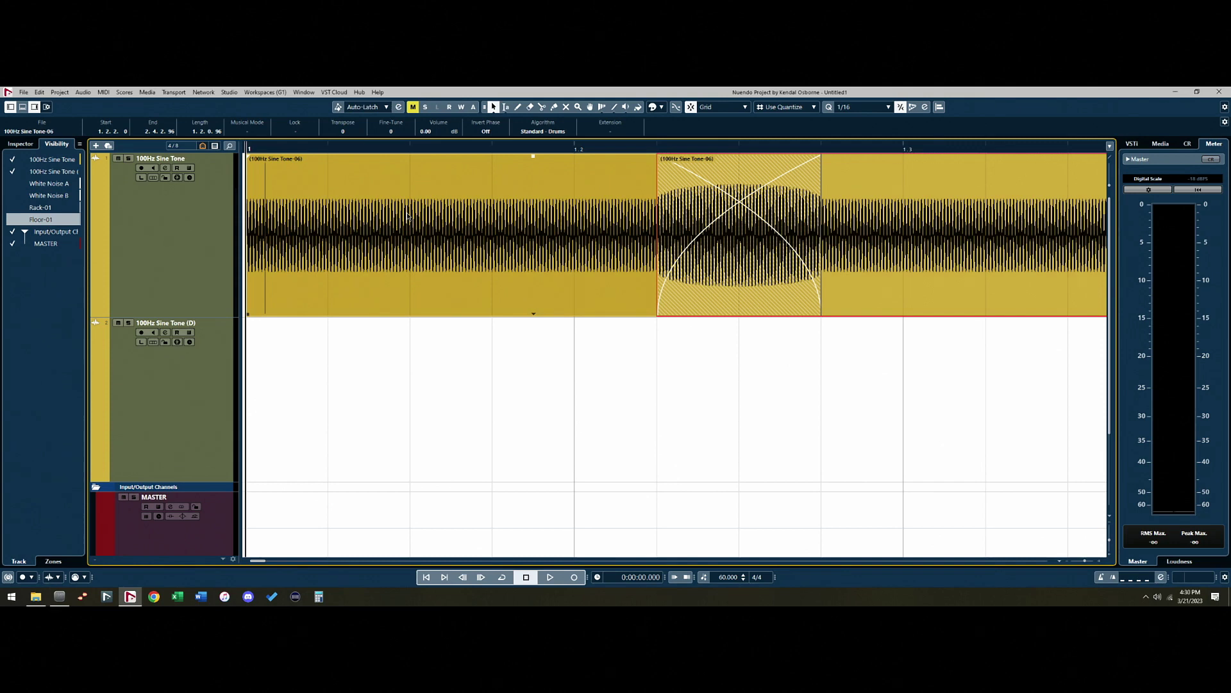
Undo the crossfade, overlap and split, and play the intact sine tone to check its level on the master meter
key(ctrl+z)
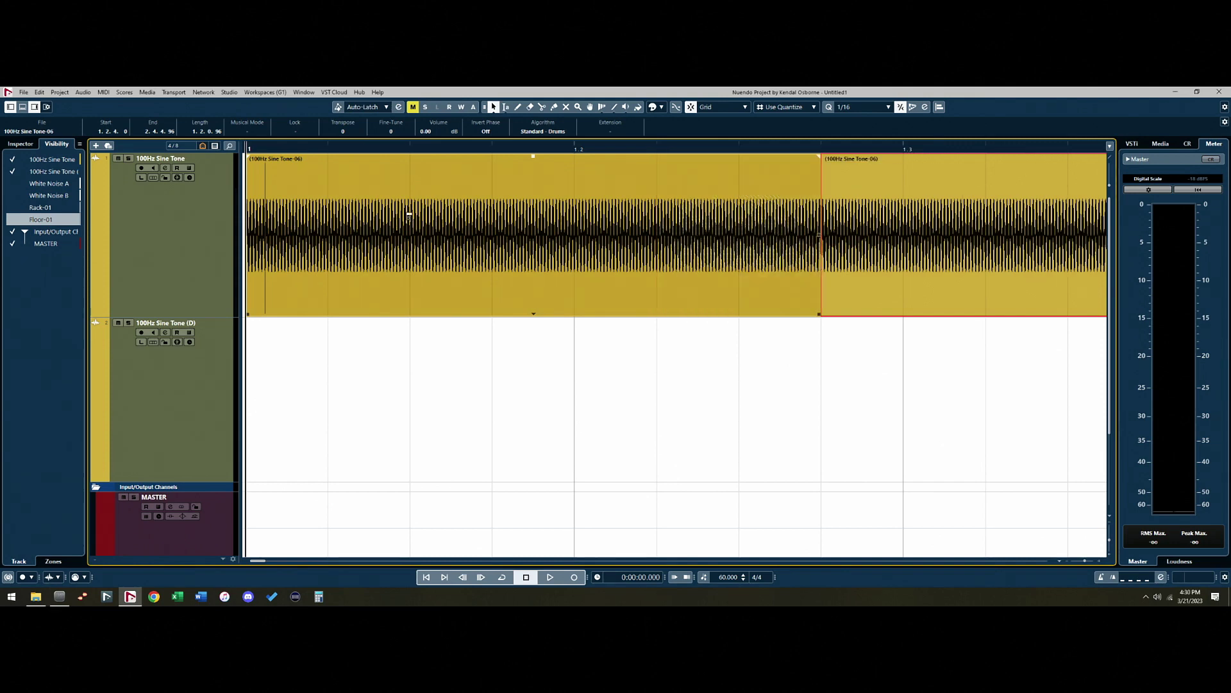
key(ctrl+z)
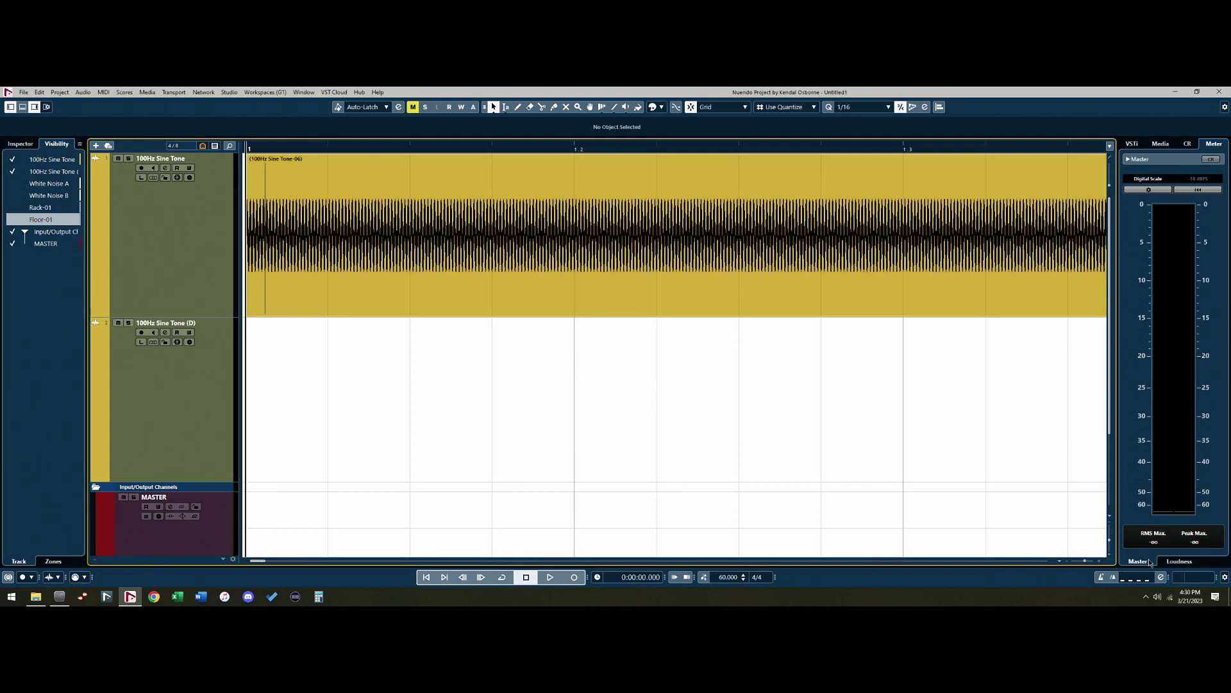
key(space)
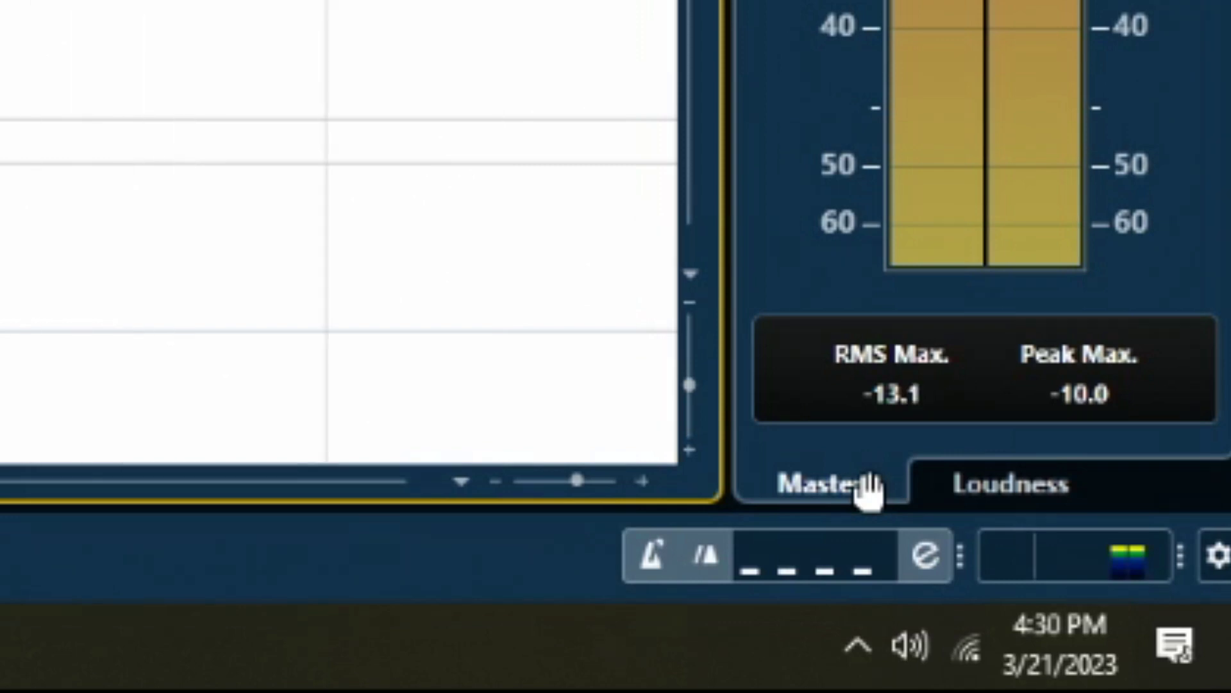
key(space)
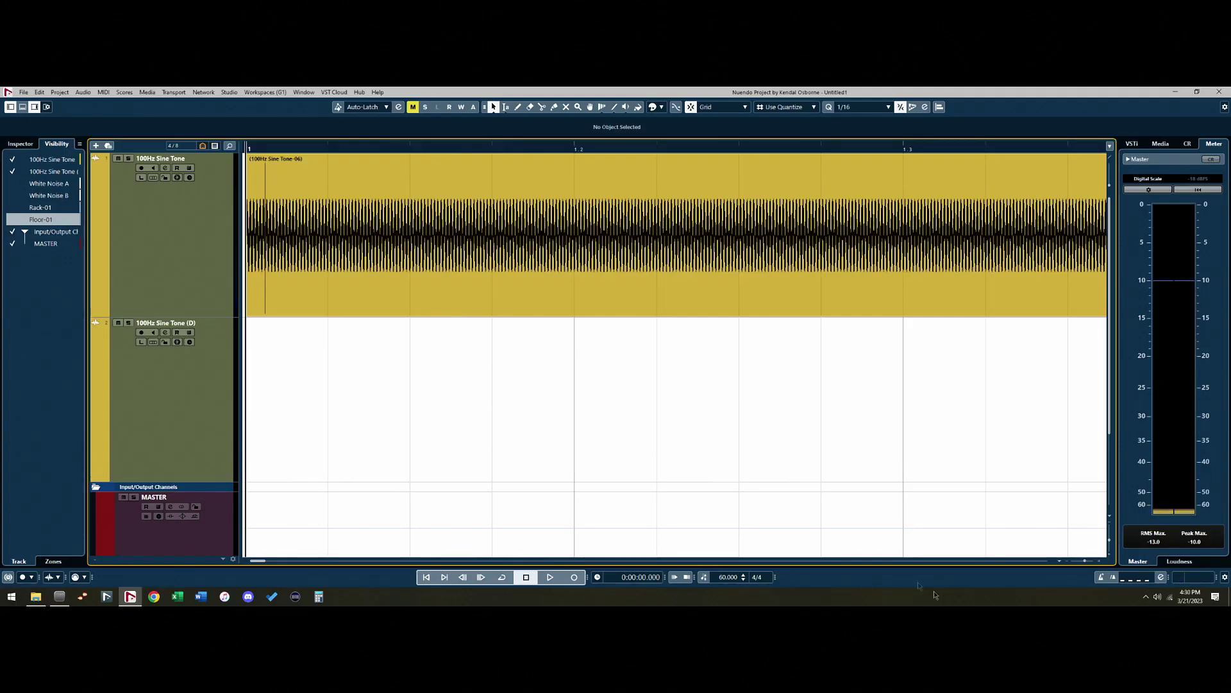
Copy the sine tone event onto the 100Hz Sine Tone (D) track, play both for a combined level reading, and delete the copy
drag(513, 301, 506, 349)
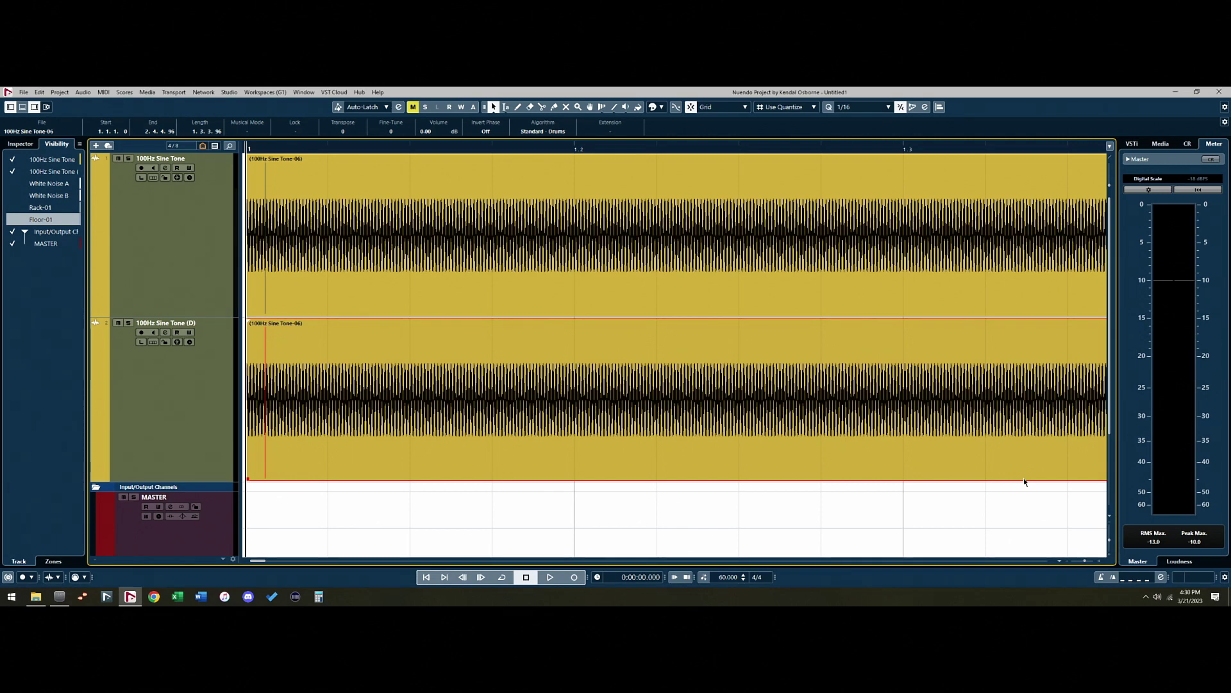
key(space)
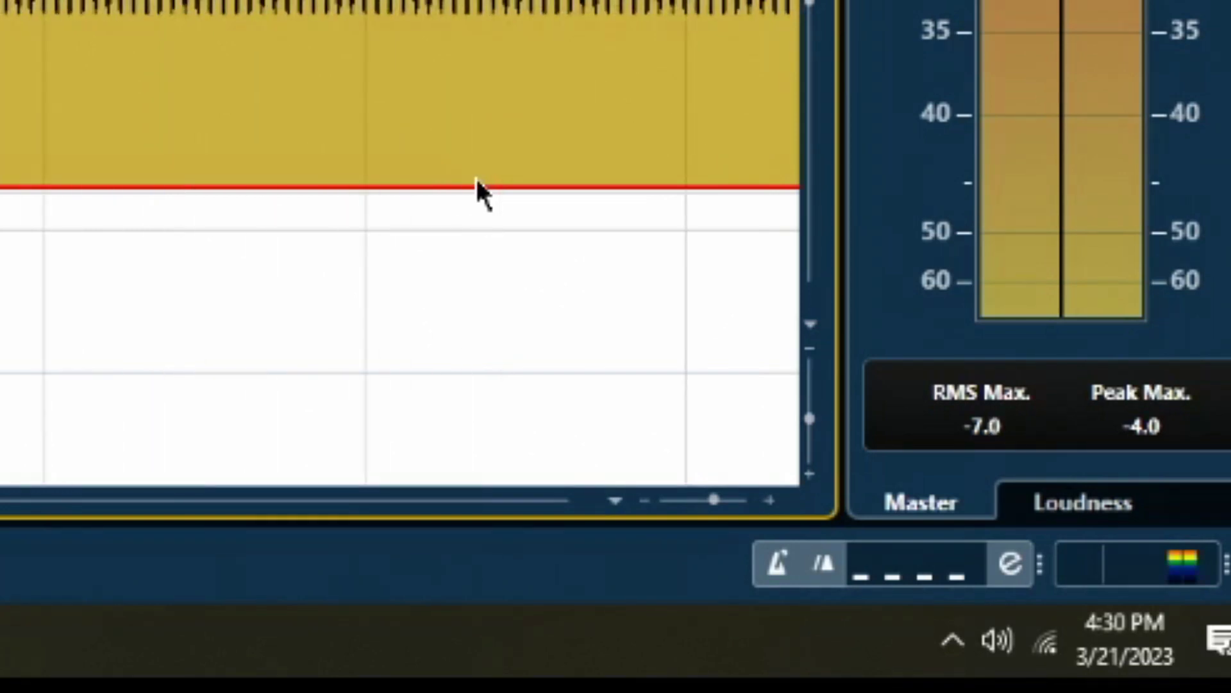
key(space)
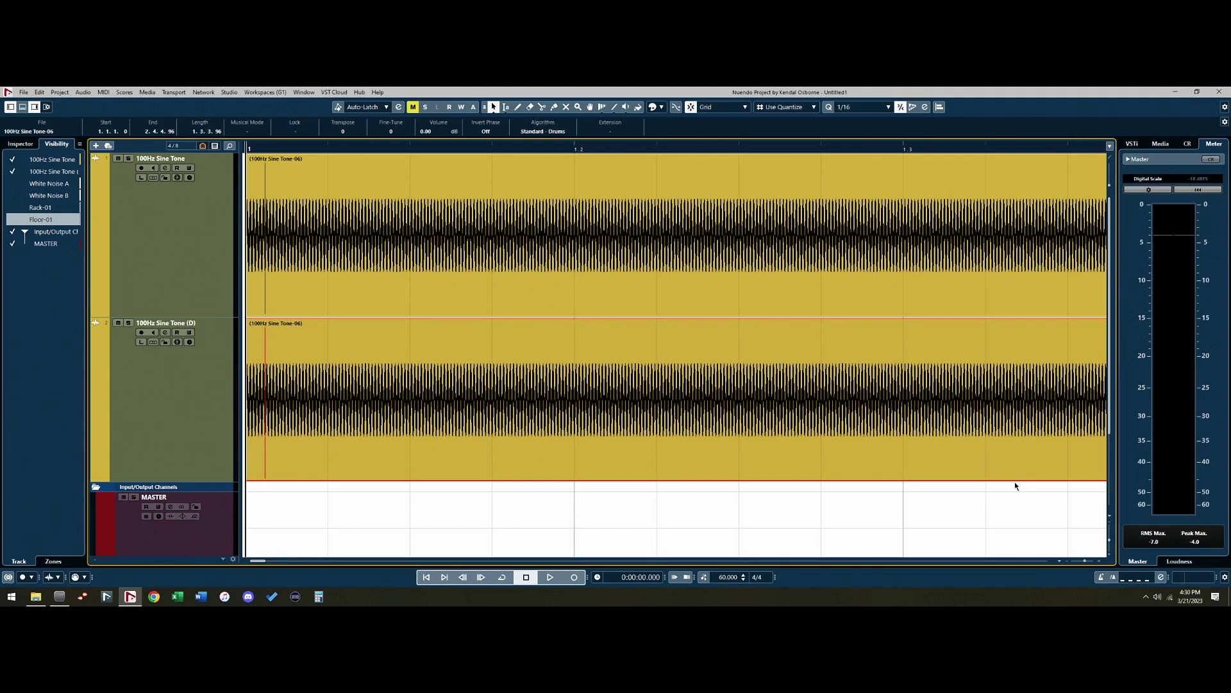
key(Delete)
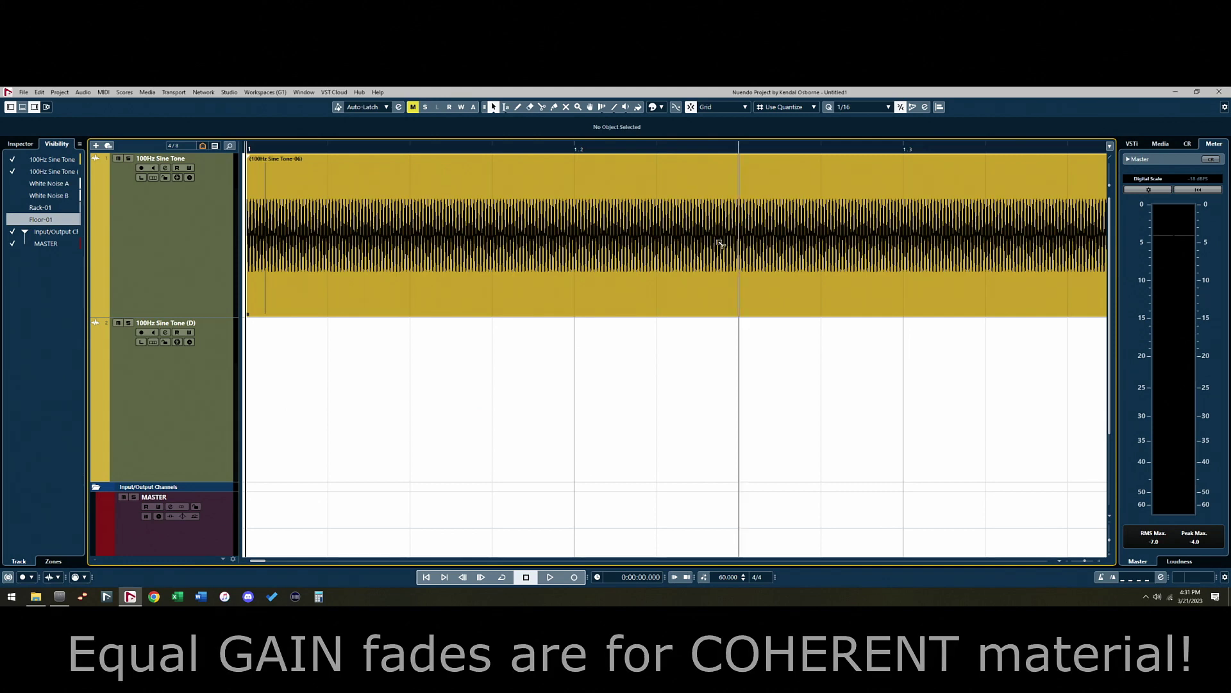
Split the sine tone event at 1.2.3, move its second part back to 1.2.1 and crossfade the overlap
alt+click(741, 249)
drag(809, 252, 672, 260)
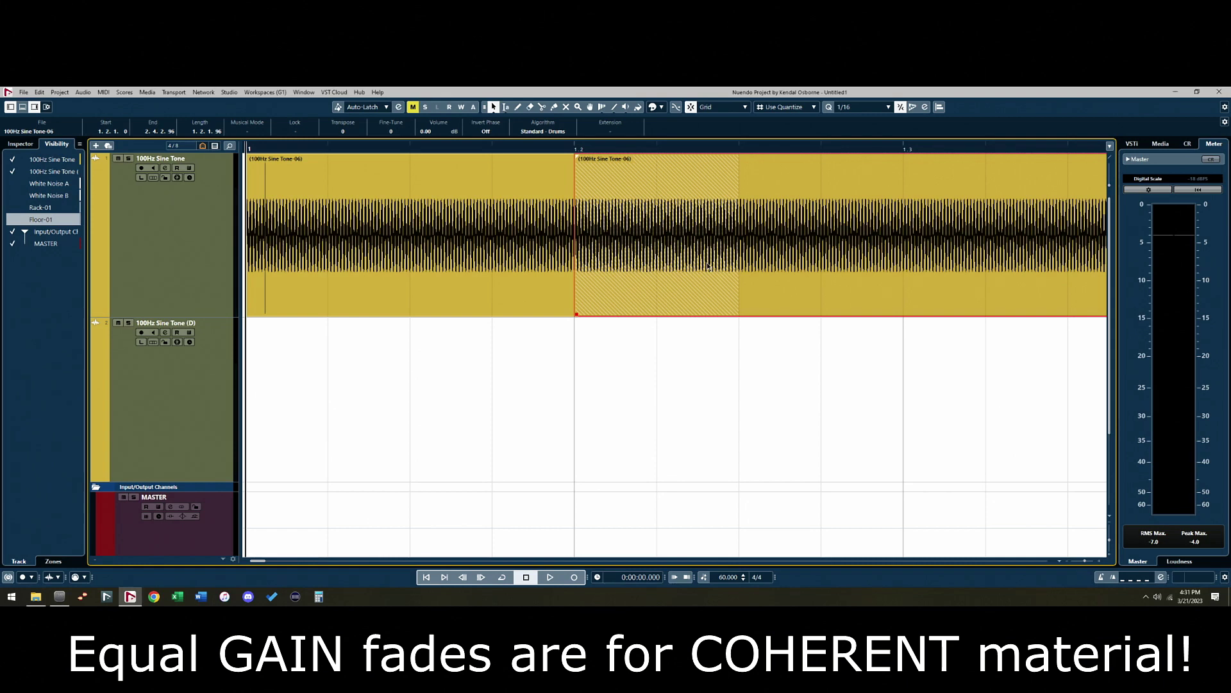
key(x)
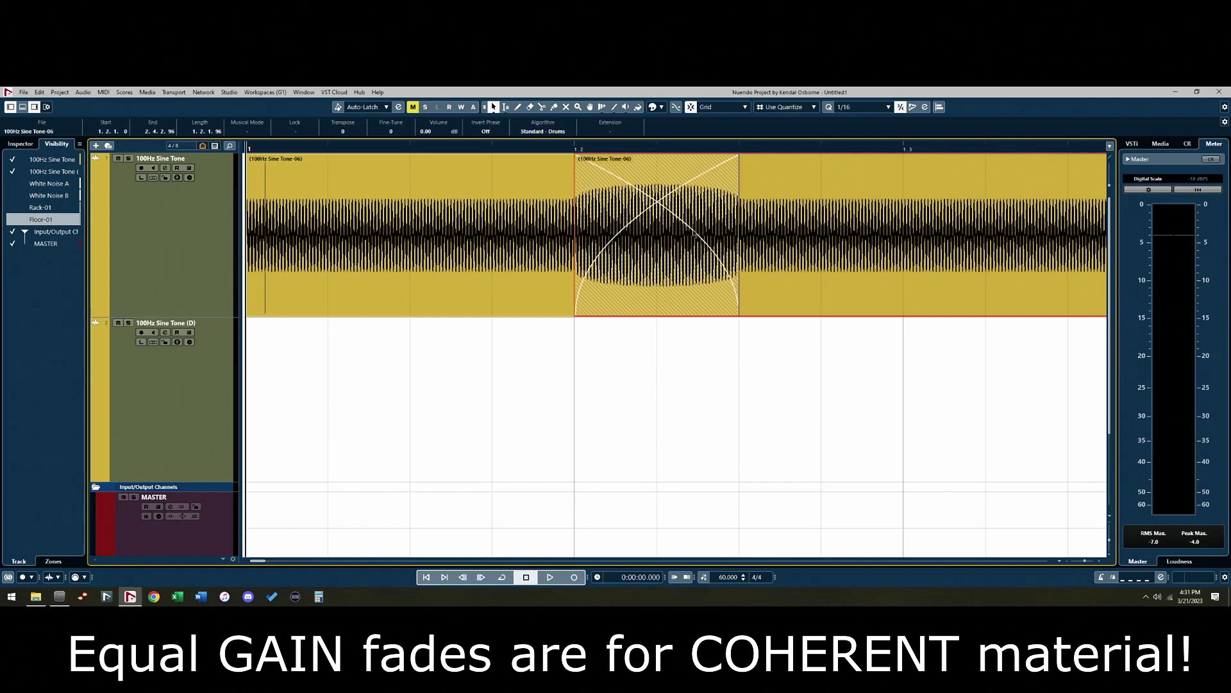
Switch the sine tone crossfade to Equal Gain and play back the transition
double_click(659, 185)
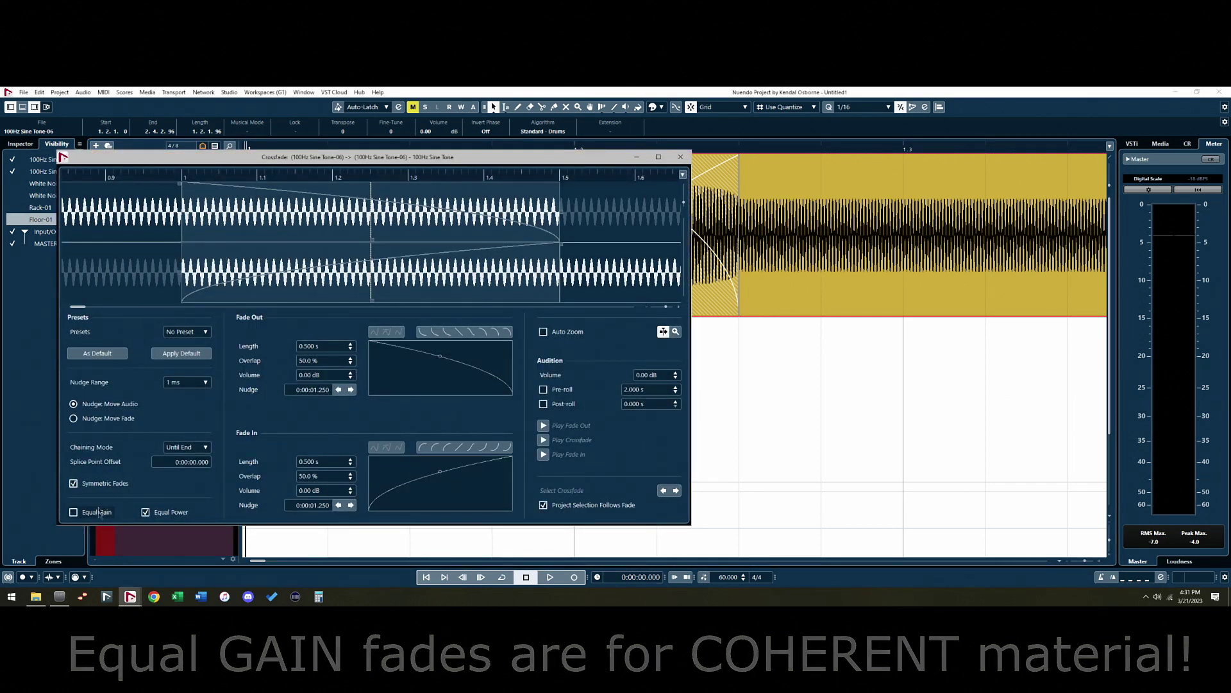
click(73, 512)
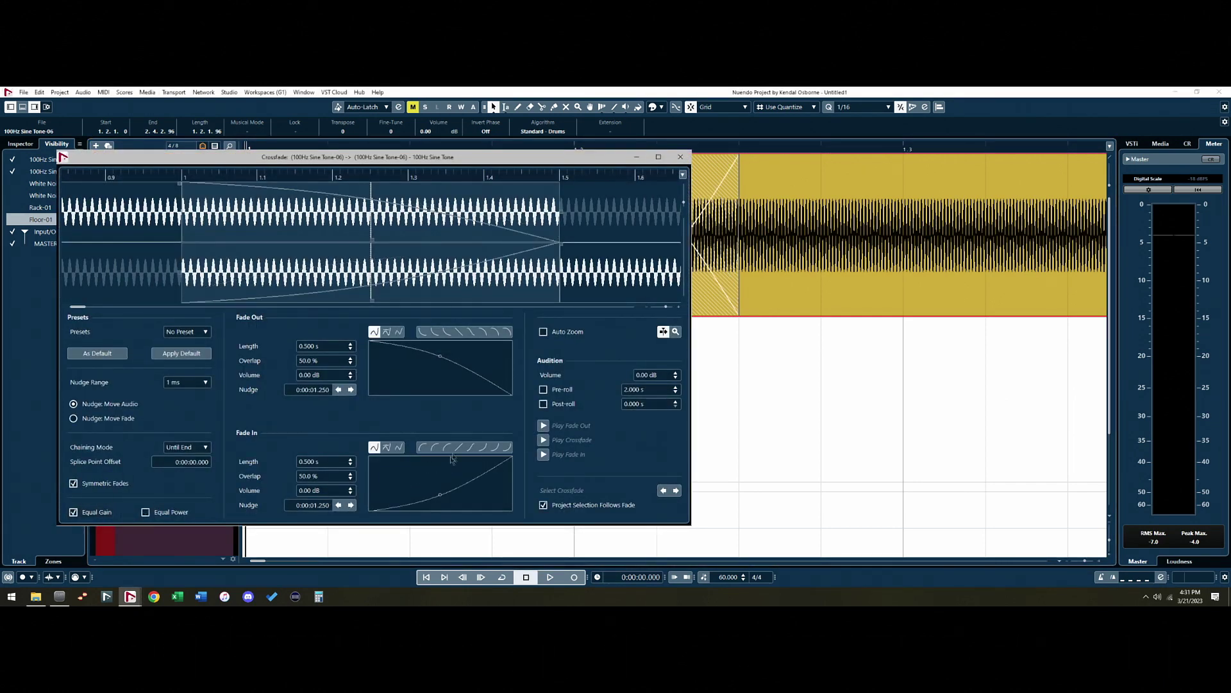
click(681, 156)
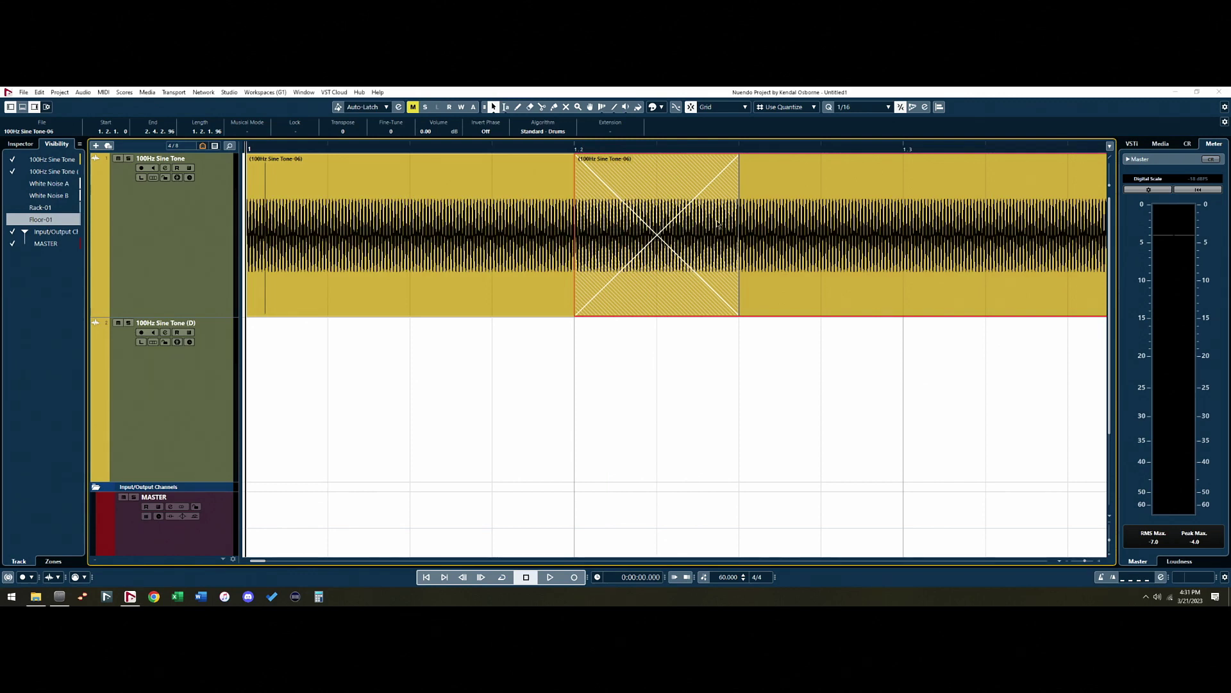
key(space)
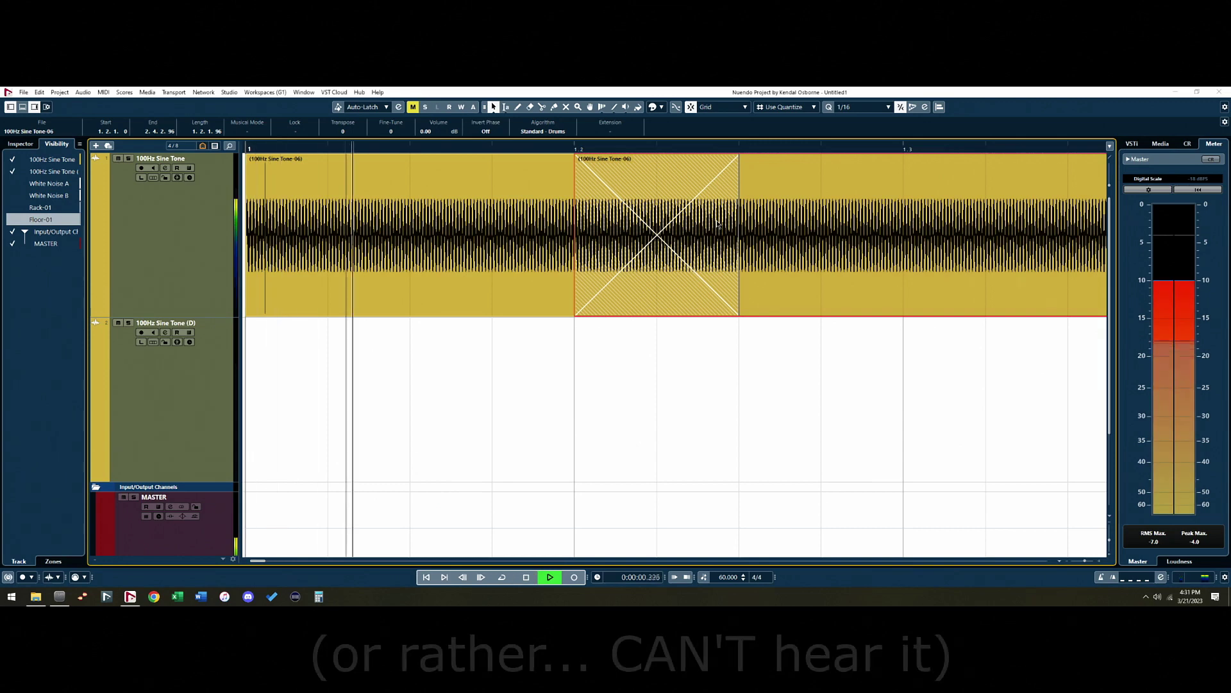
key(space)
key(space)
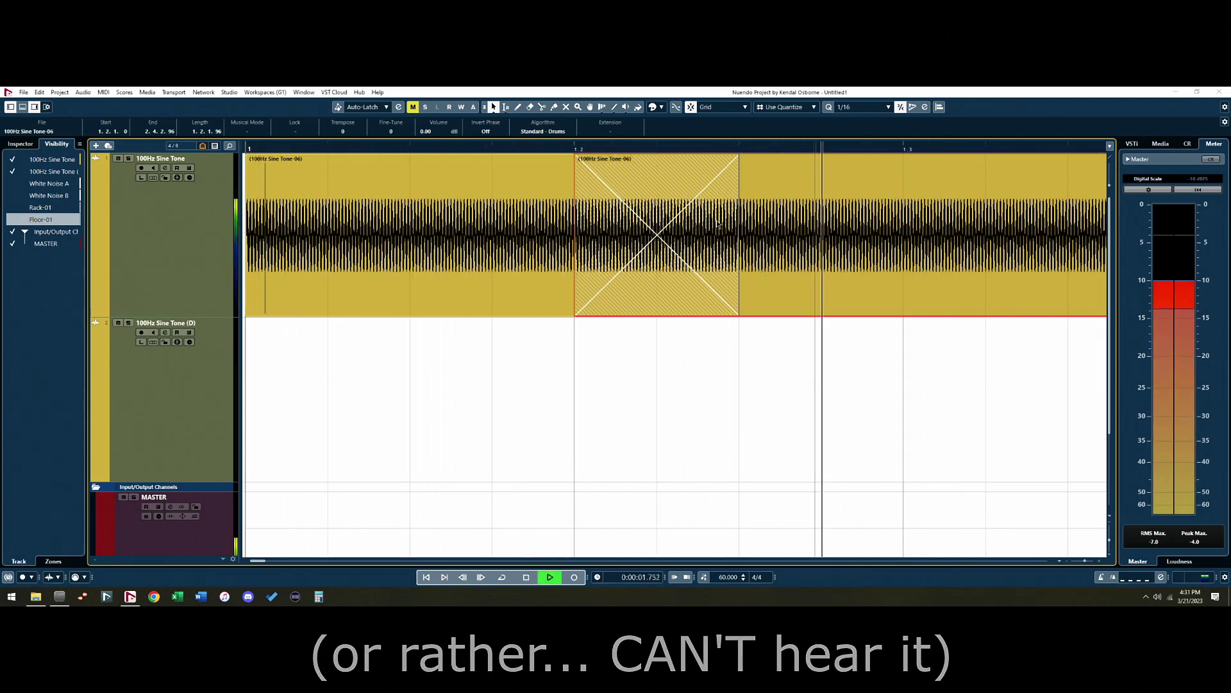
key(space)
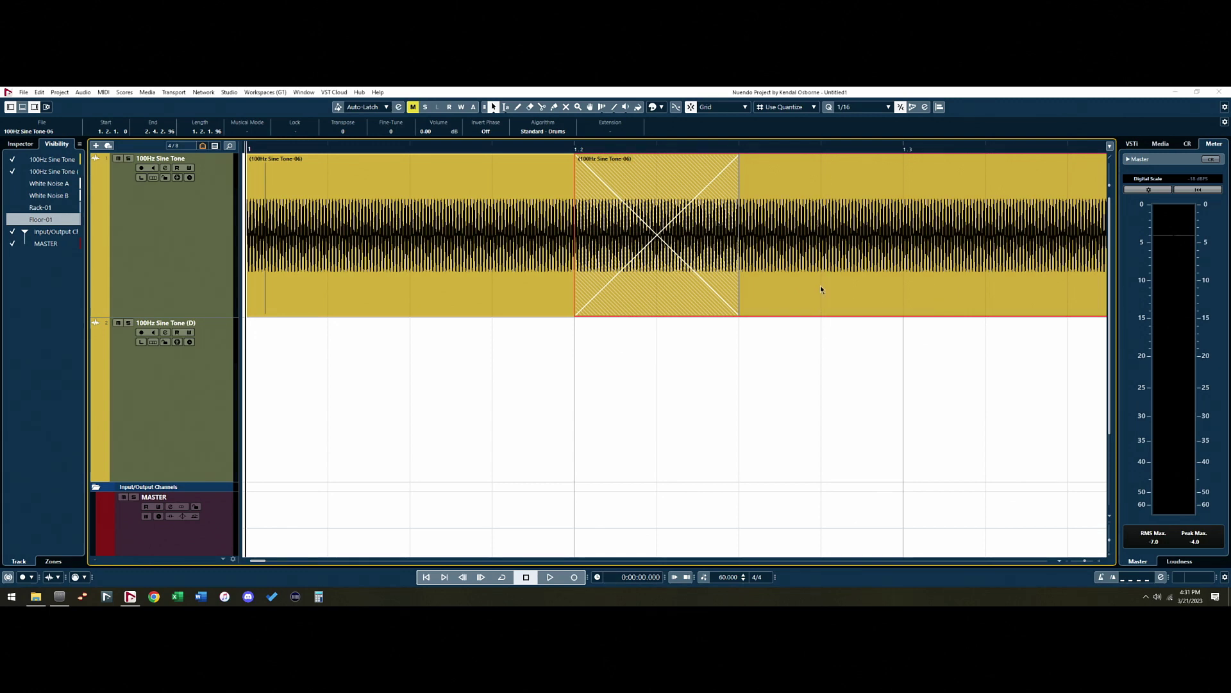
Move the second sine tone event onto the 100Hz Sine Tone (D) track and play both faded parts
drag(826, 287, 830, 354)
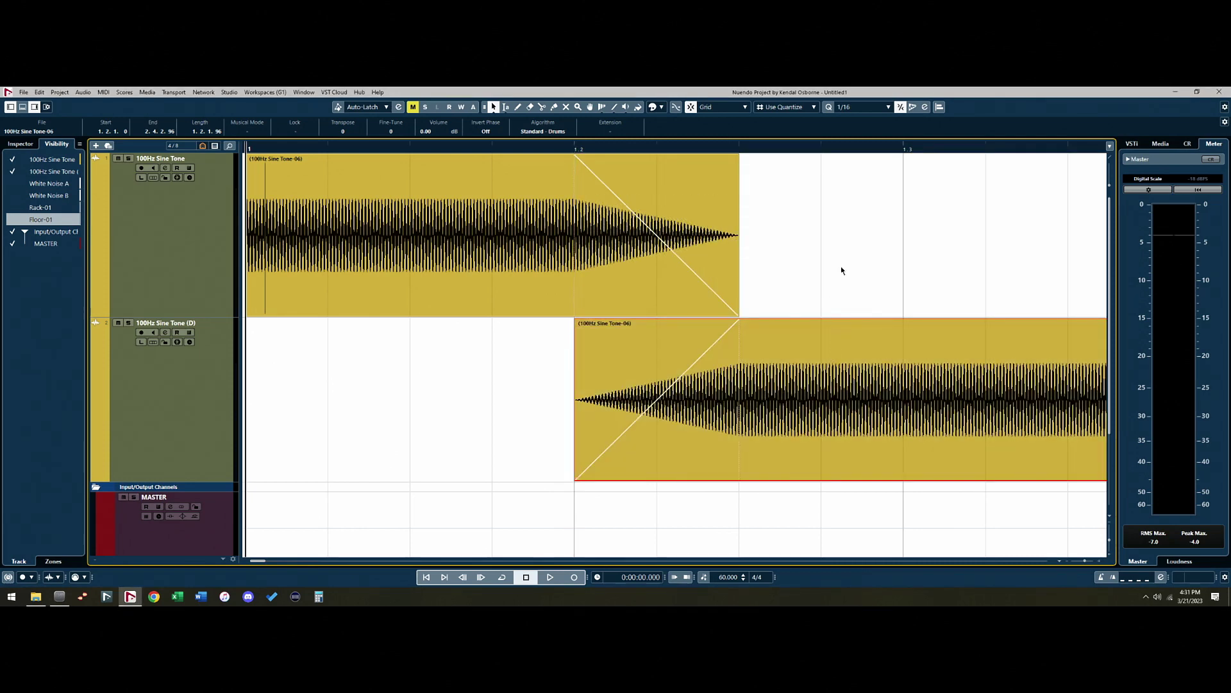
key(space)
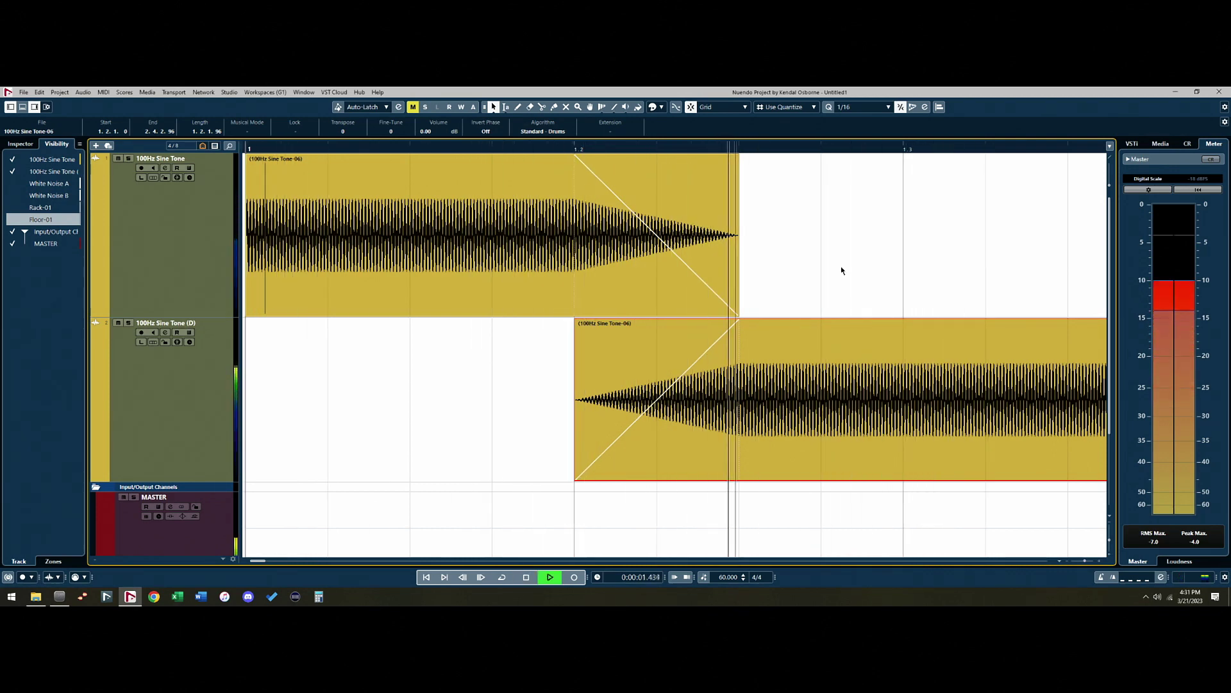
key(space)
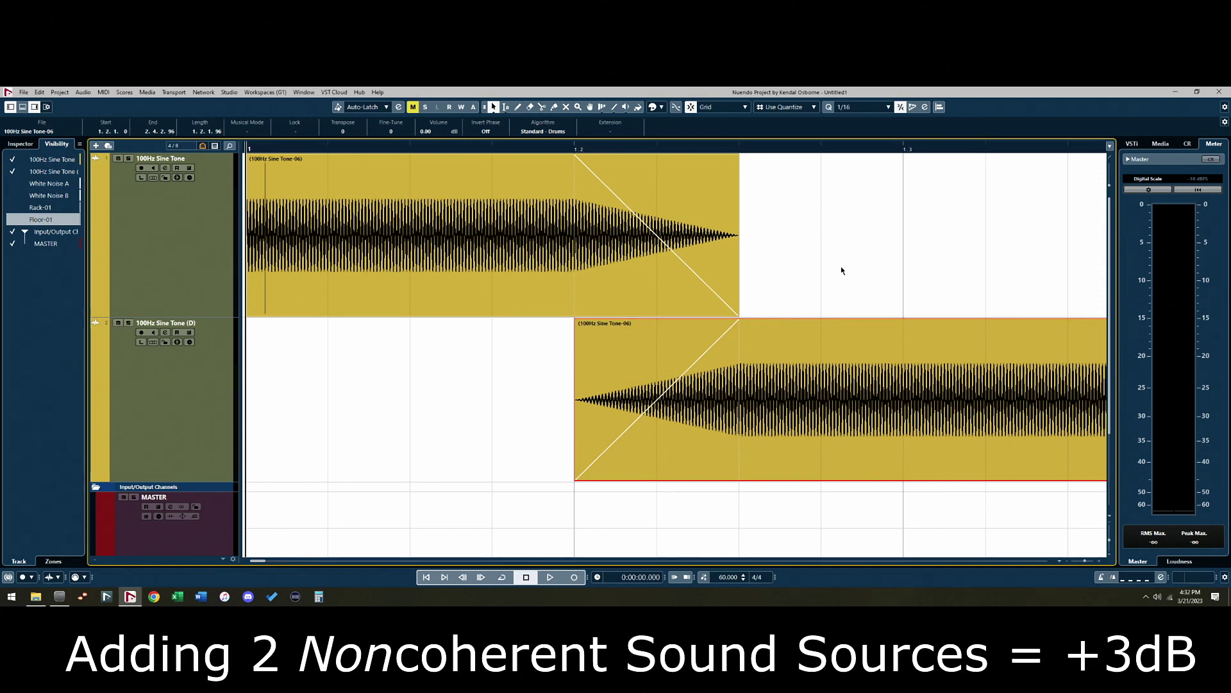
Hide both 100Hz Sine Tone tracks and show the White Noise A and White Noise B tracks
click(12, 159)
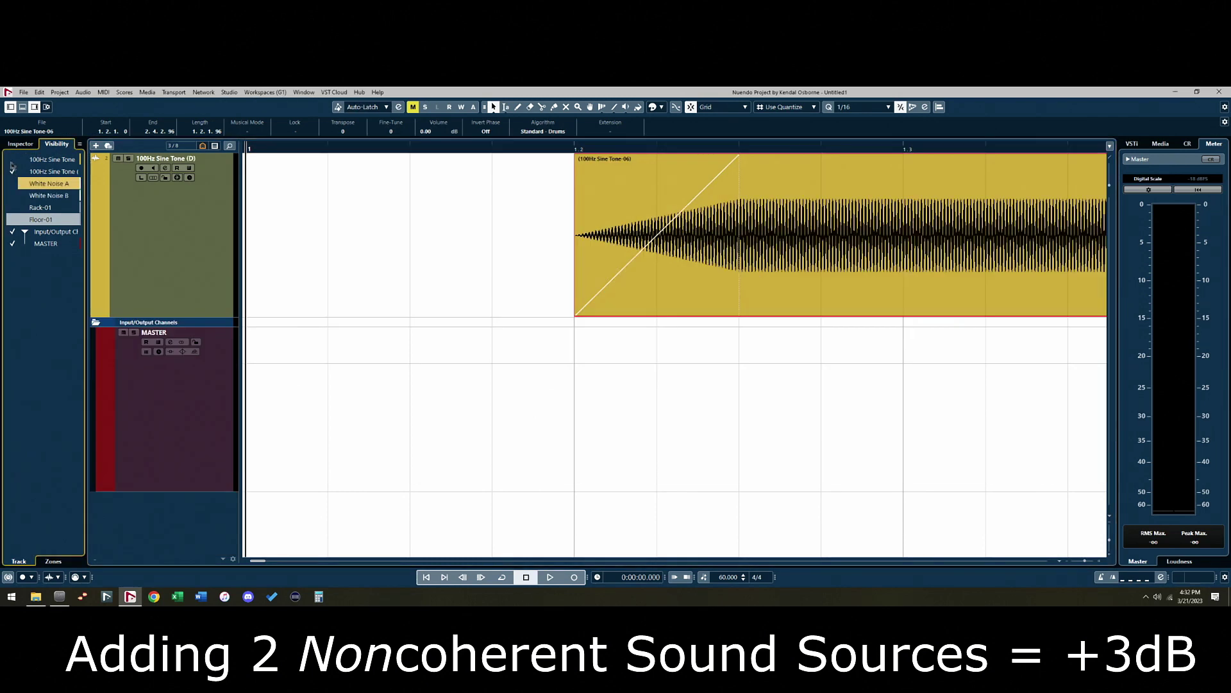
click(12, 171)
click(38, 183)
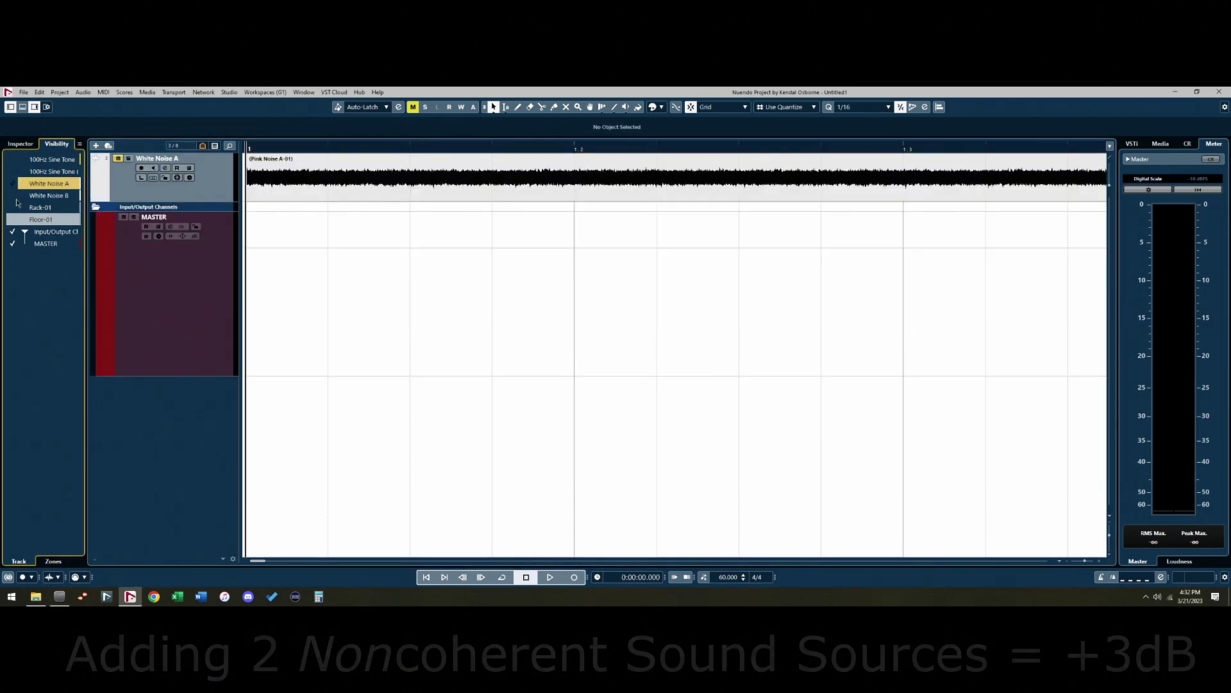
click(53, 196)
Solo White Noise B and play it to check its level on the master meter, and add White Noise A to the solo
click(129, 207)
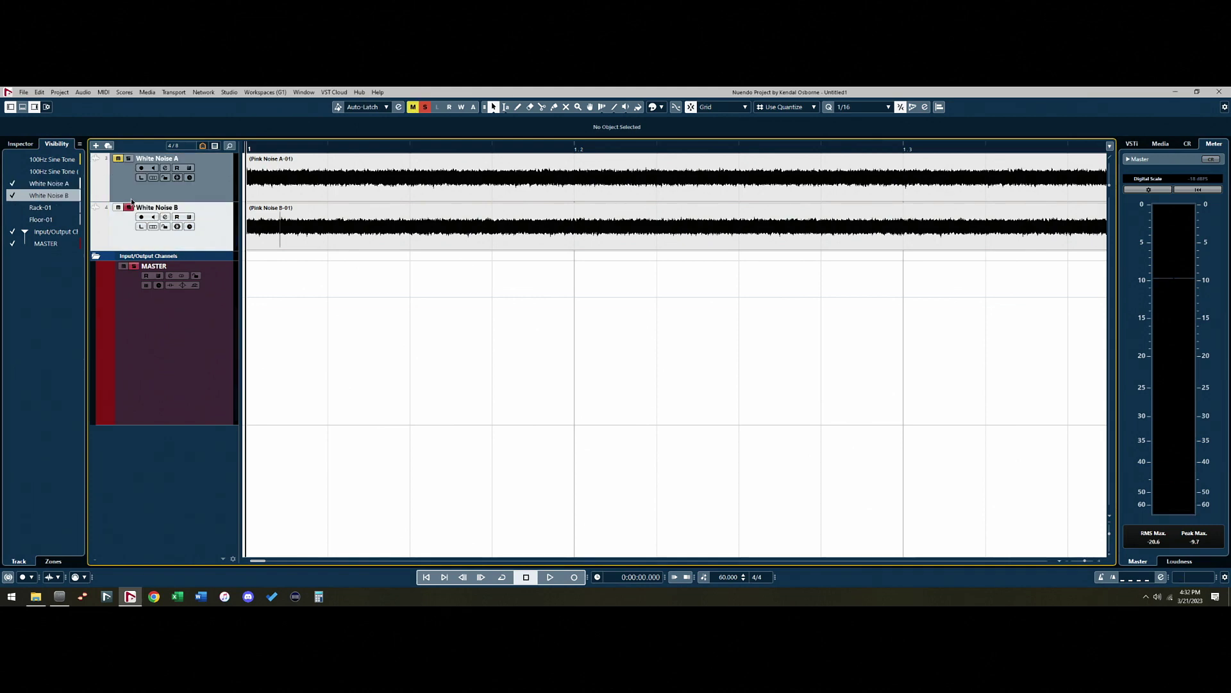
key(space)
key(g)
key(g)
key(g)
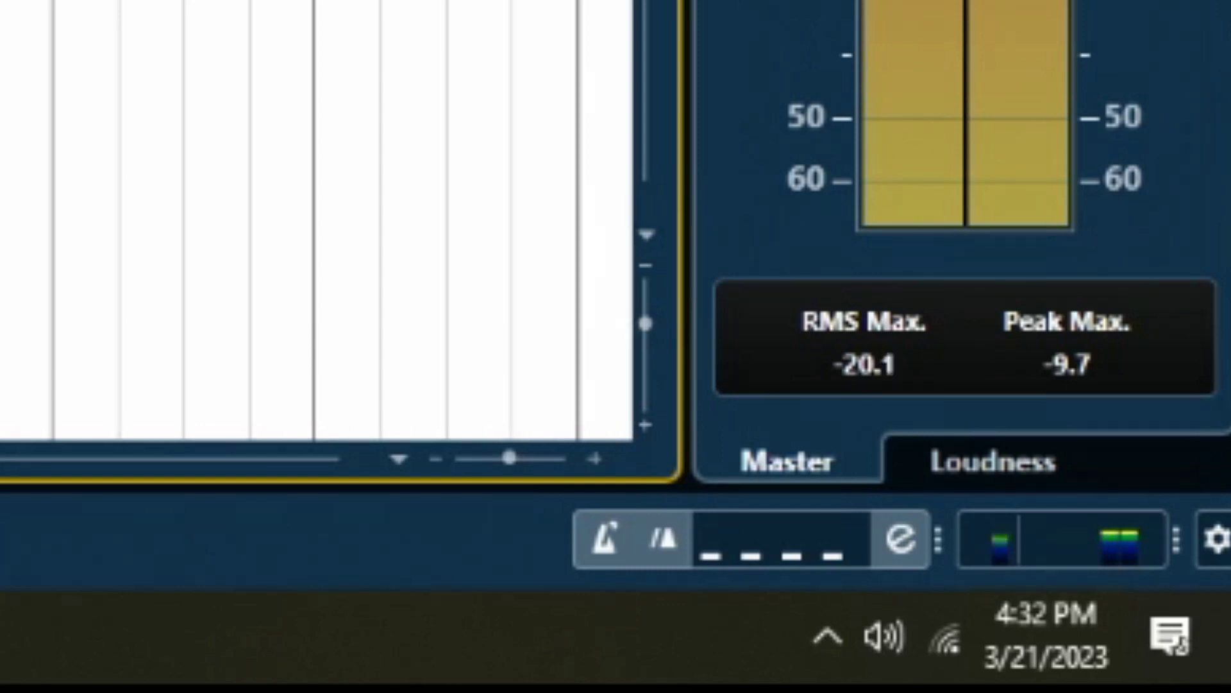
key(space)
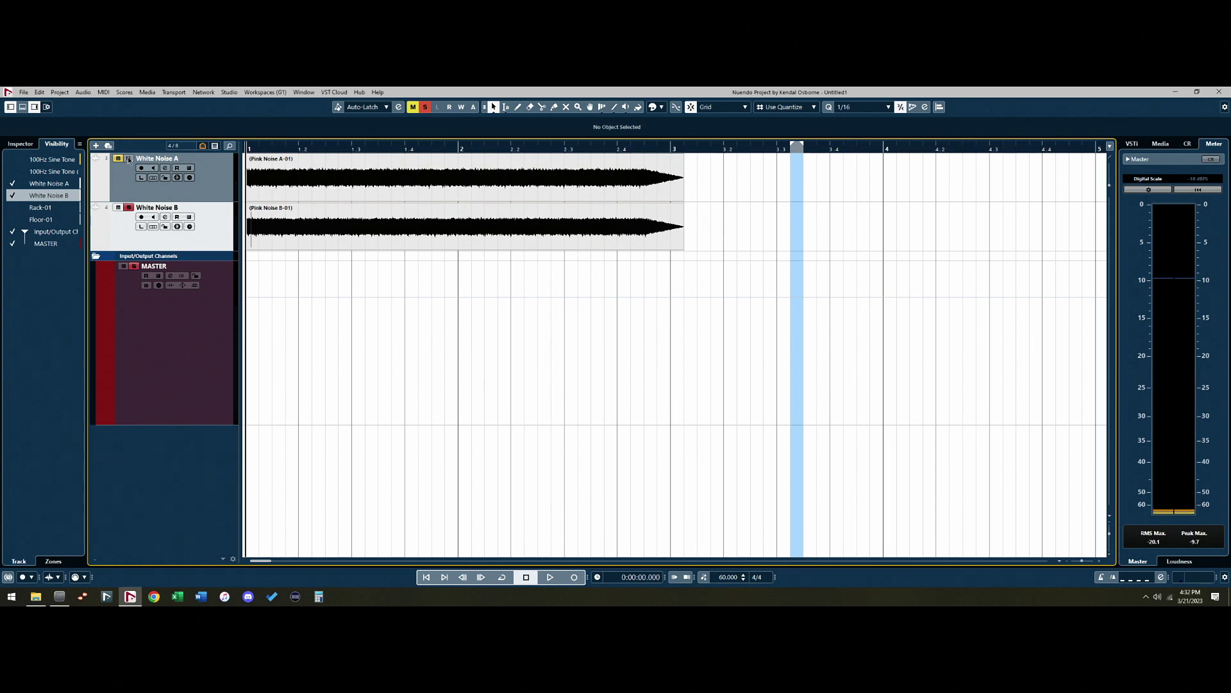
click(128, 159)
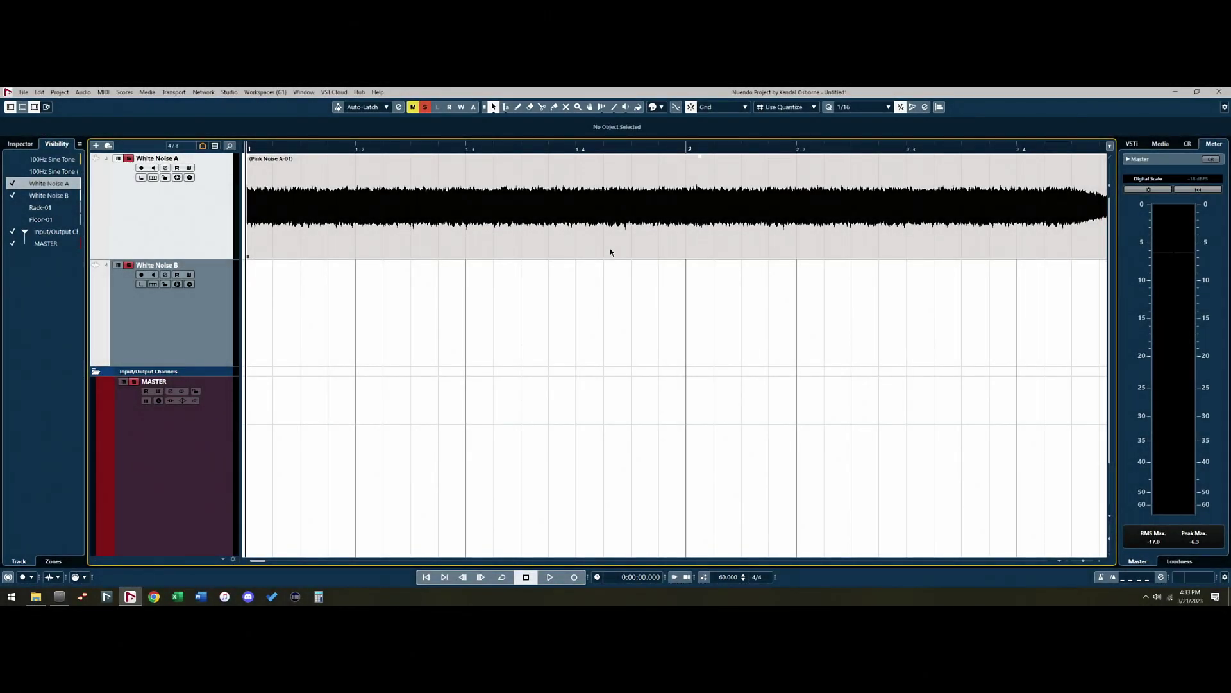
Split the noise event on White Noise A at bar 2, move its second part back to 1.4.1 and crossfade the overlap
alt+click(684, 220)
drag(837, 220, 734, 228)
key(x)
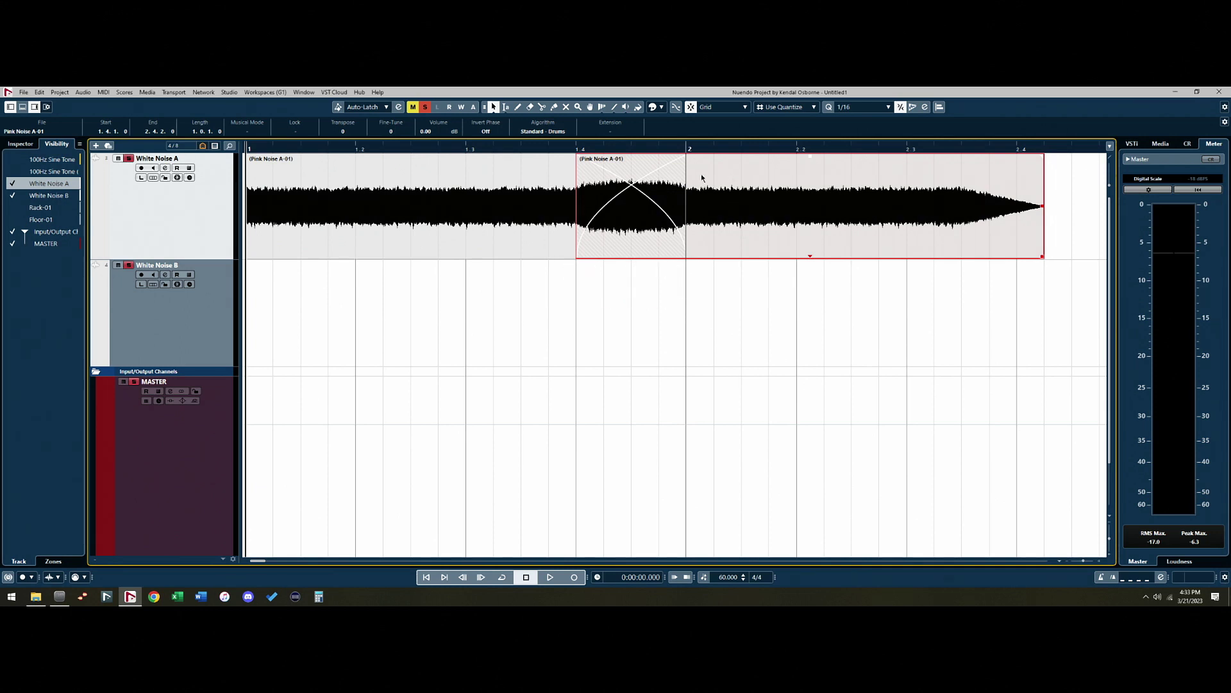
Switch the White Noise A crossfade to Equal Gain and place the playback cursor at 0:00:02.000
double_click(624, 176)
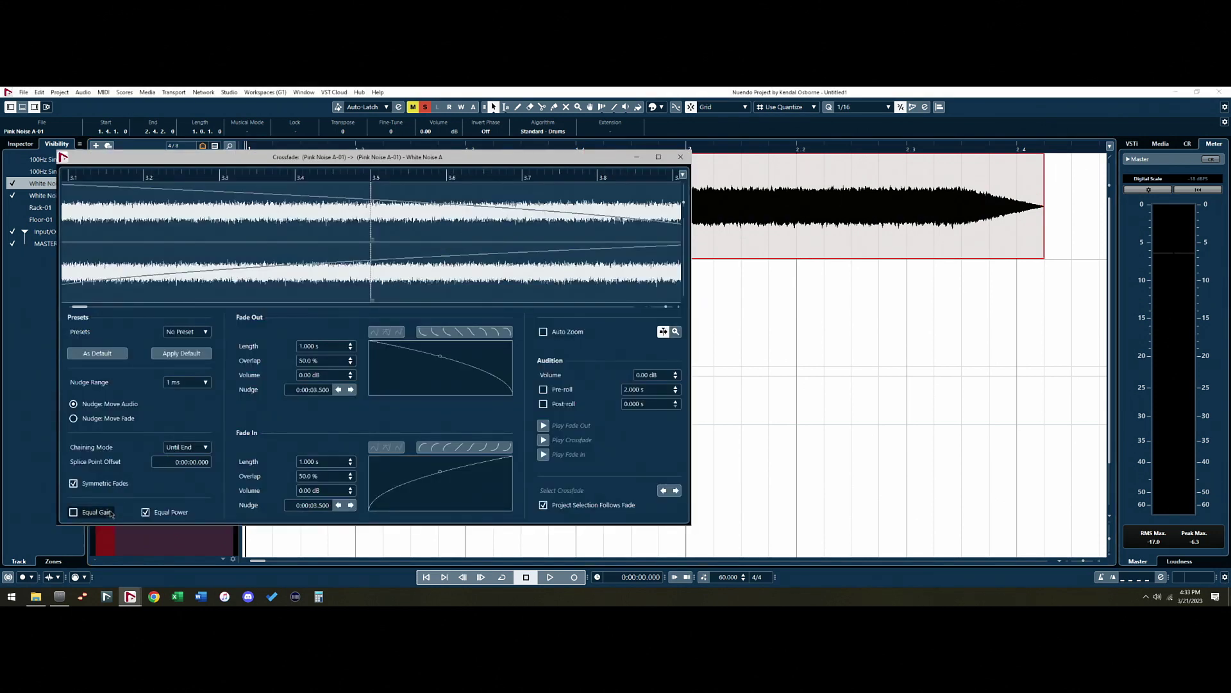
click(680, 157)
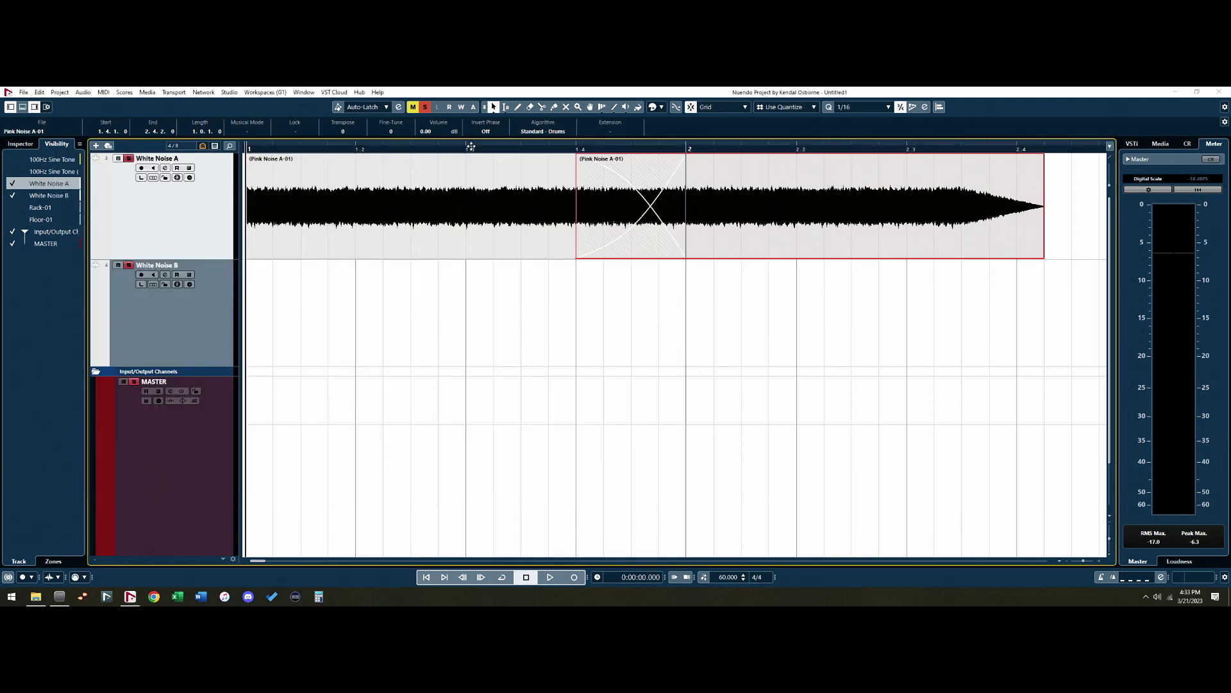
click(471, 147)
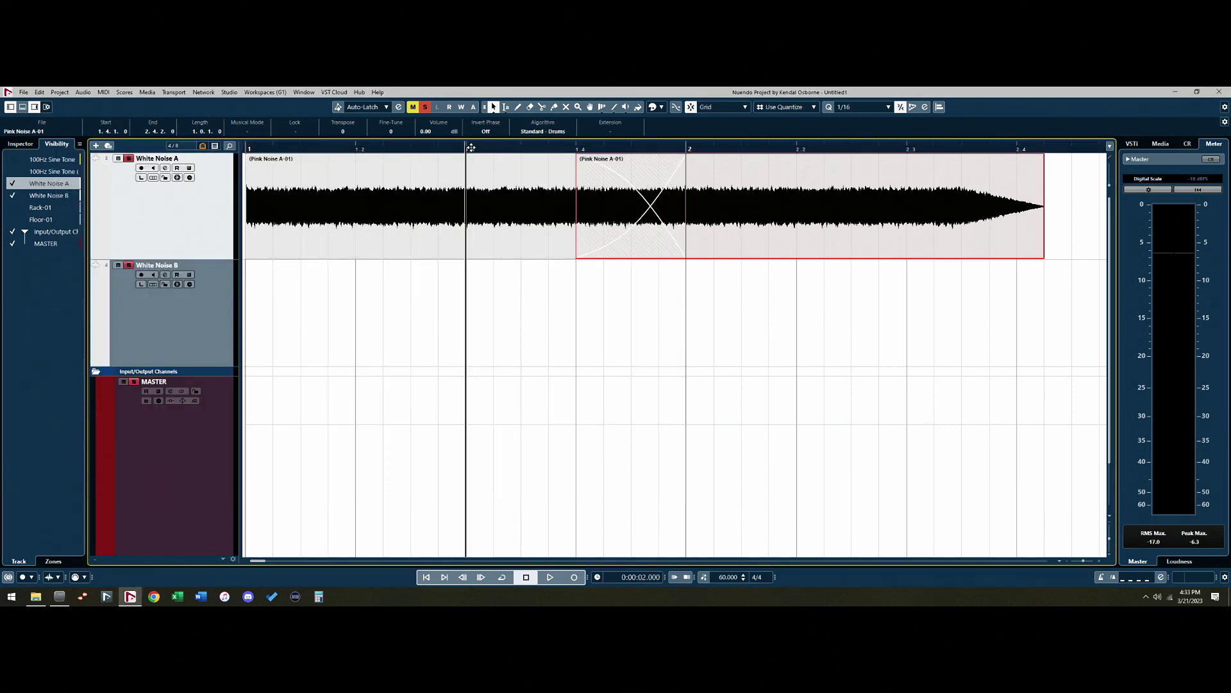
Play White Noise A through its Equal Gain crossfade twice from 0:00:02.000 to compare the level on the master meter
key(space)
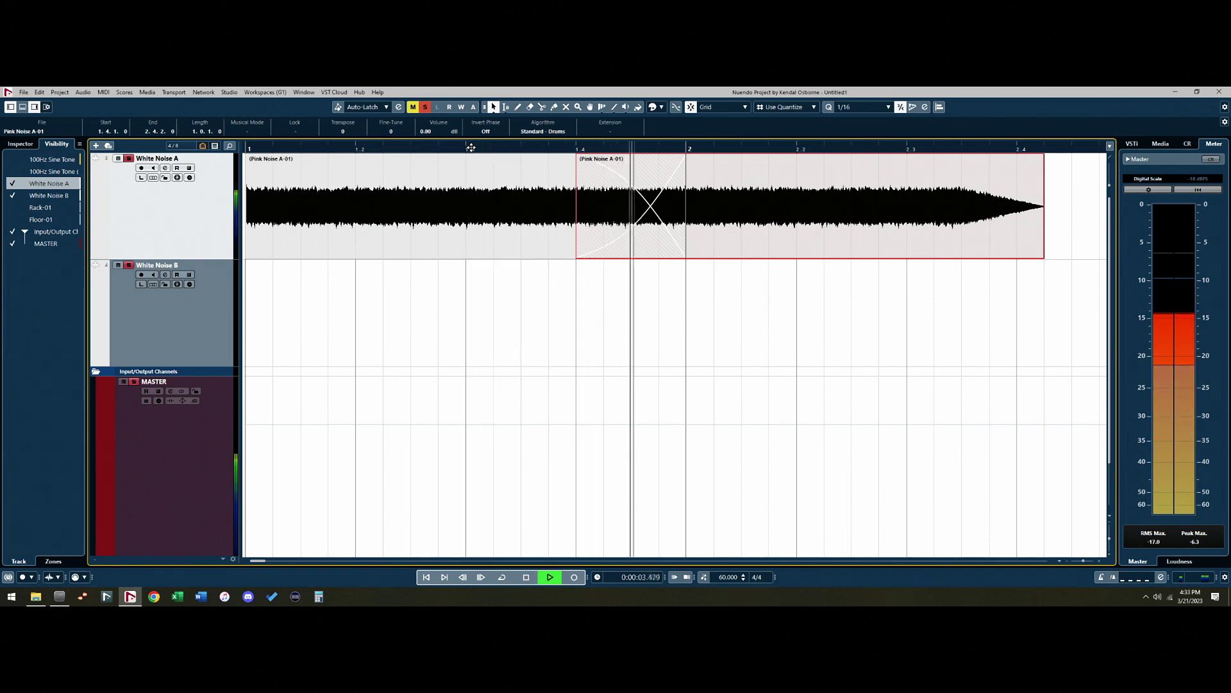
key(space)
key(space)
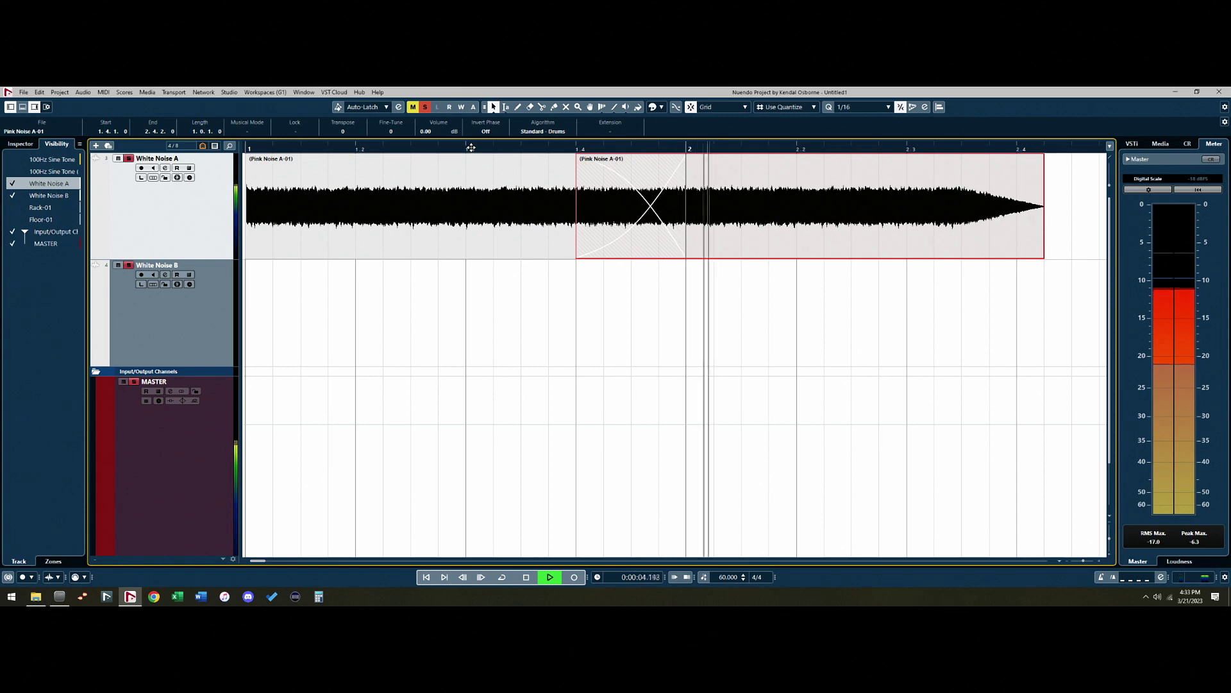
key(space)
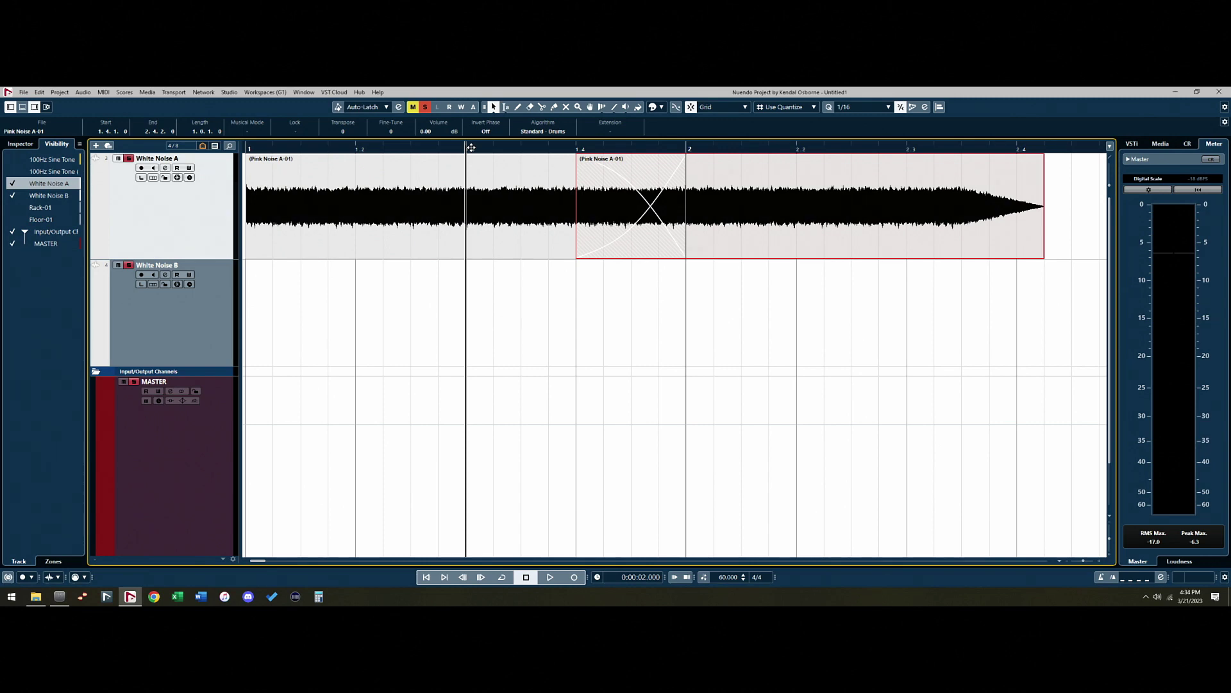
Switch the White Noise A crossfade to Equal Power and play through it twice
double_click(635, 175)
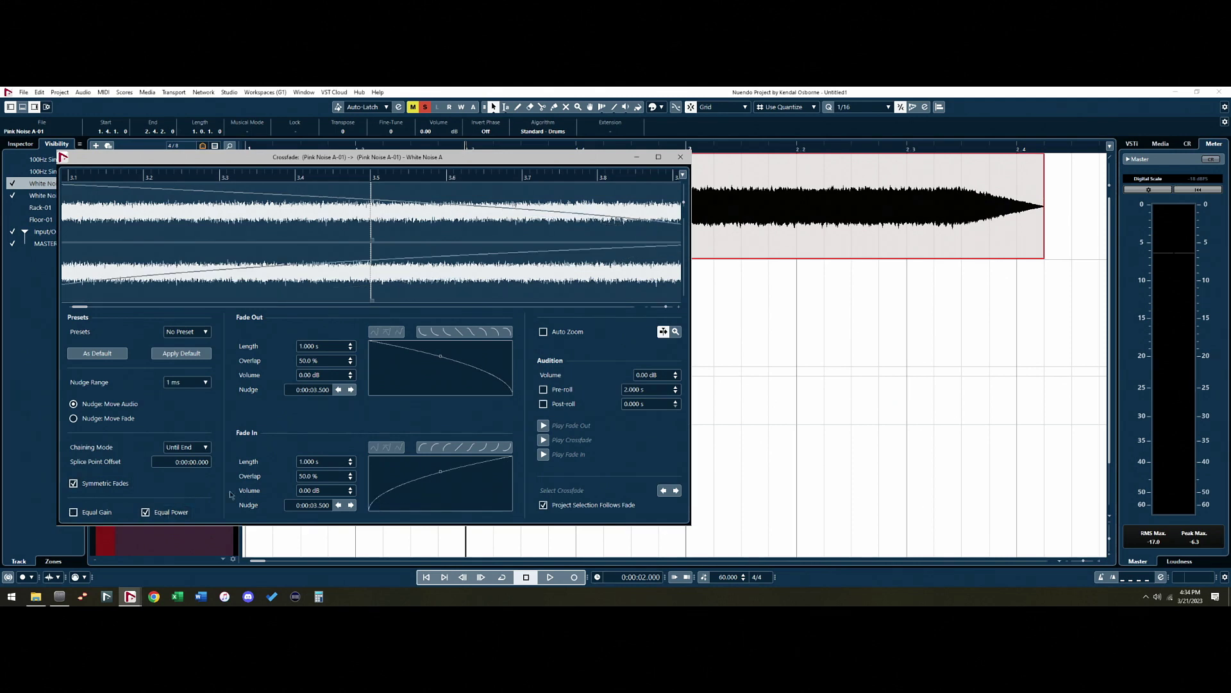
click(680, 157)
key(space)
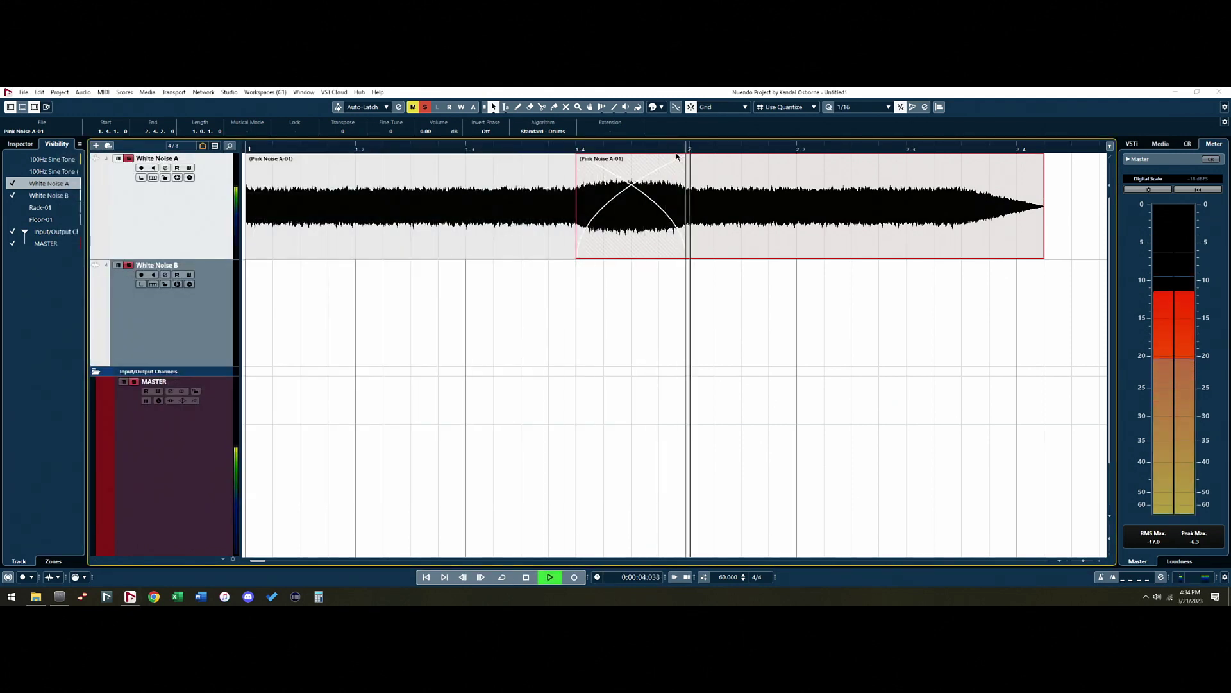
key(space)
key(space)
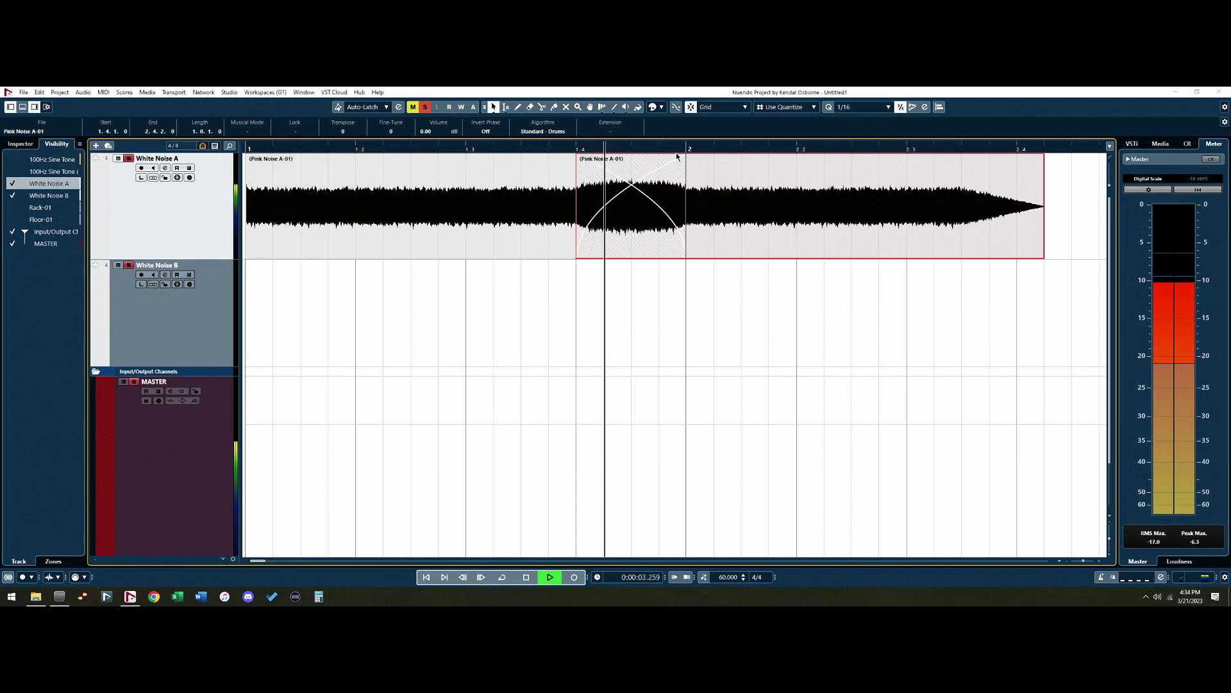
key(space)
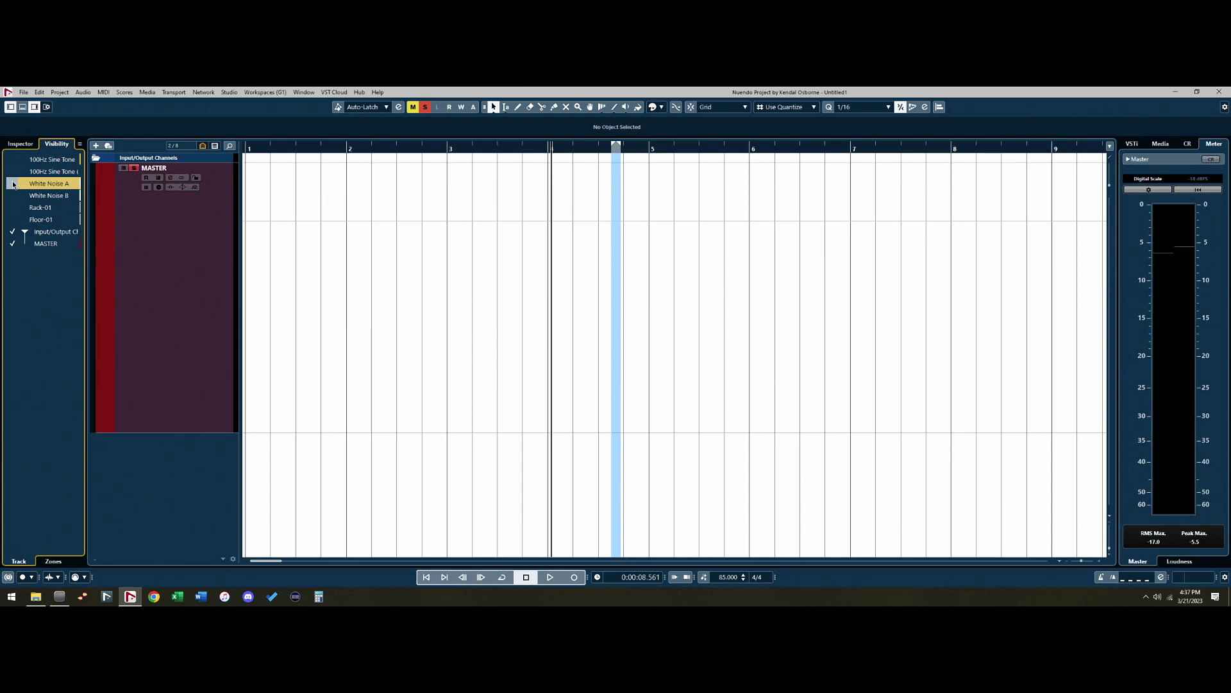
Show the Rack-01 and Floor-01 tracks in the project
click(13, 208)
click(13, 219)
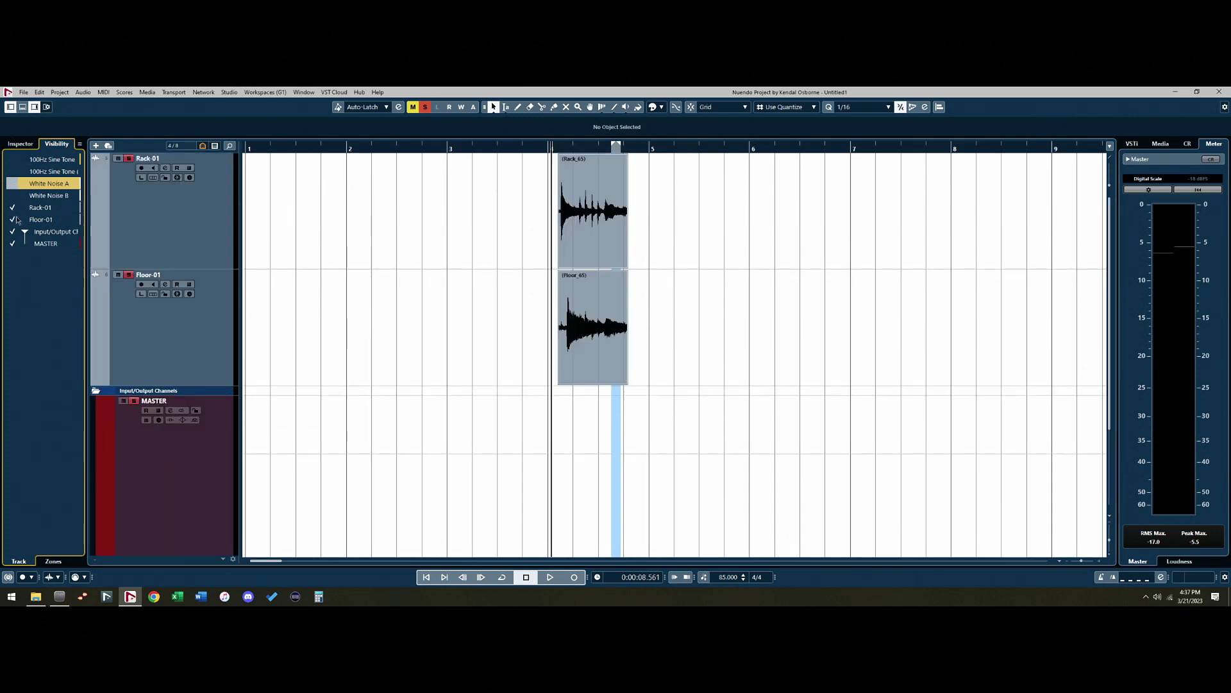
key(h)
key(h)
key(h)
key(h)
key(h)
key(h)
key(h)
key(h)
scroll(764, 247, right, 5)
key(h)
scroll(743, 246, left, 3)
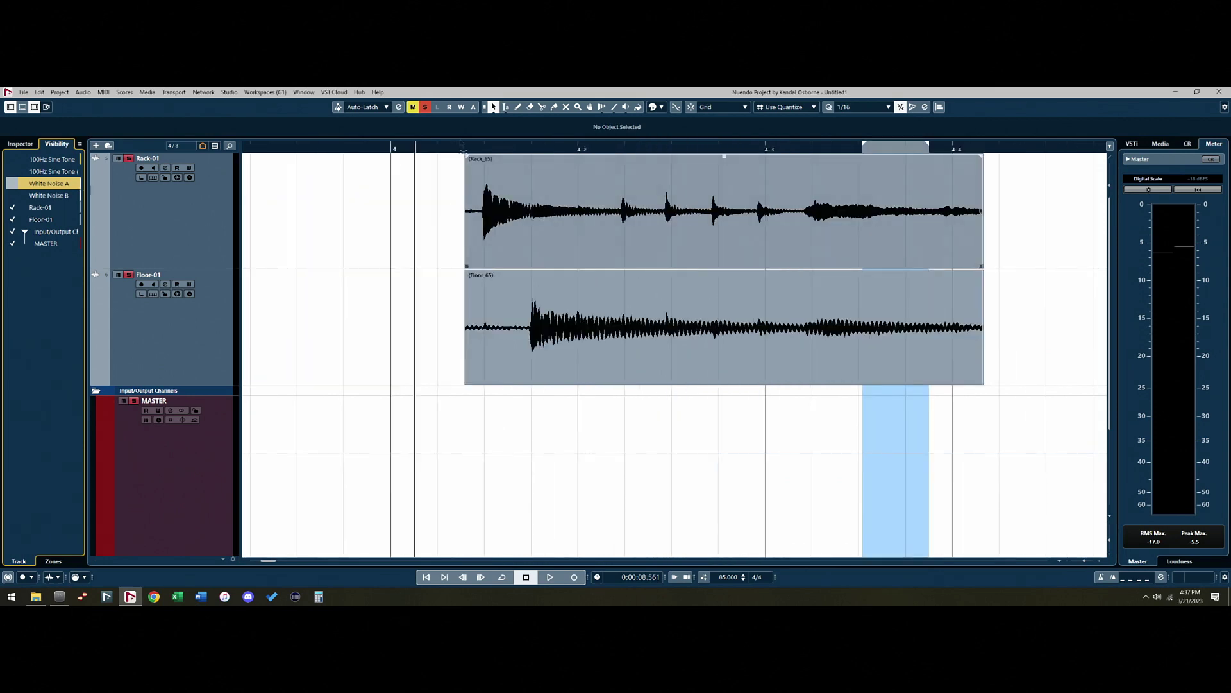
Deactivate all solo states and play the unedited Rack-01 and Floor-01 events together
click(426, 106)
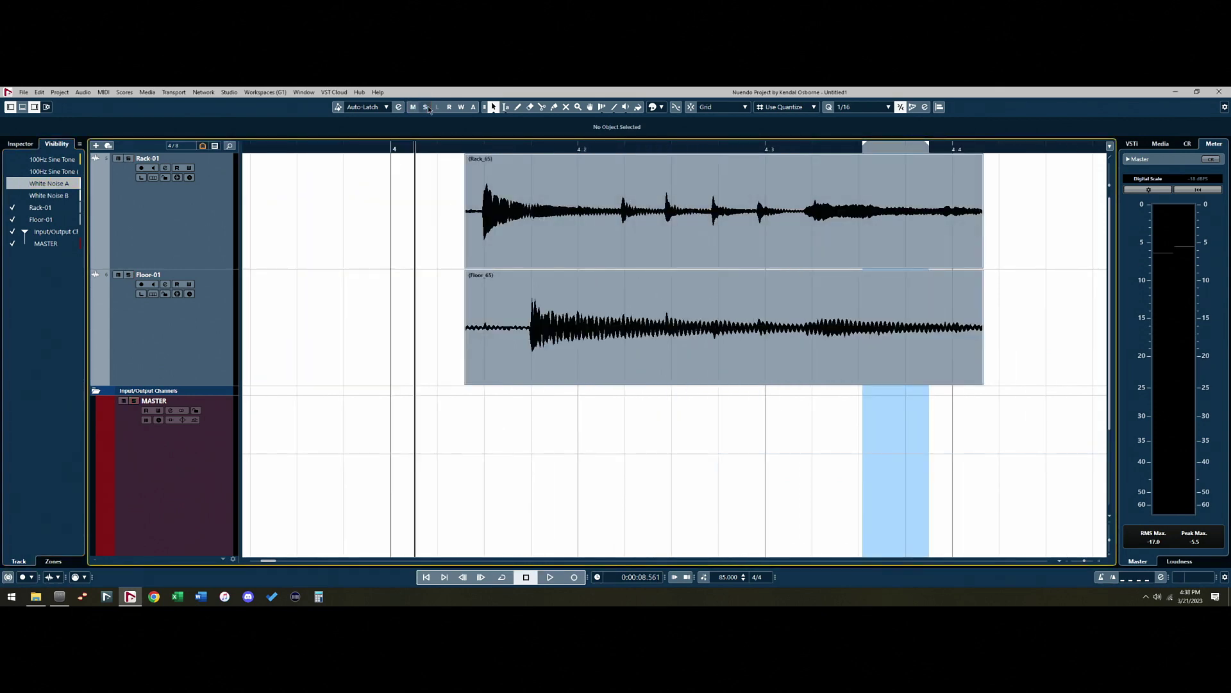
key(space)
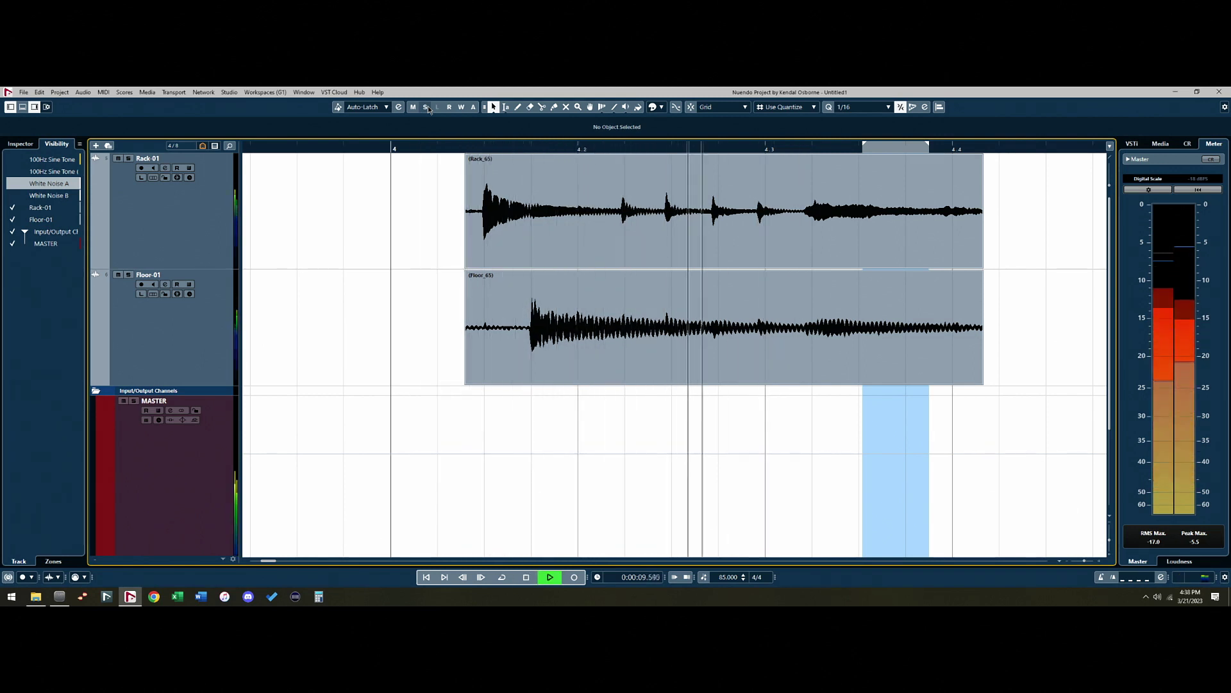
key(space)
Select the Rack_65 and Floor_65 events together
click(699, 177)
click(699, 177)
shift+click(705, 336)
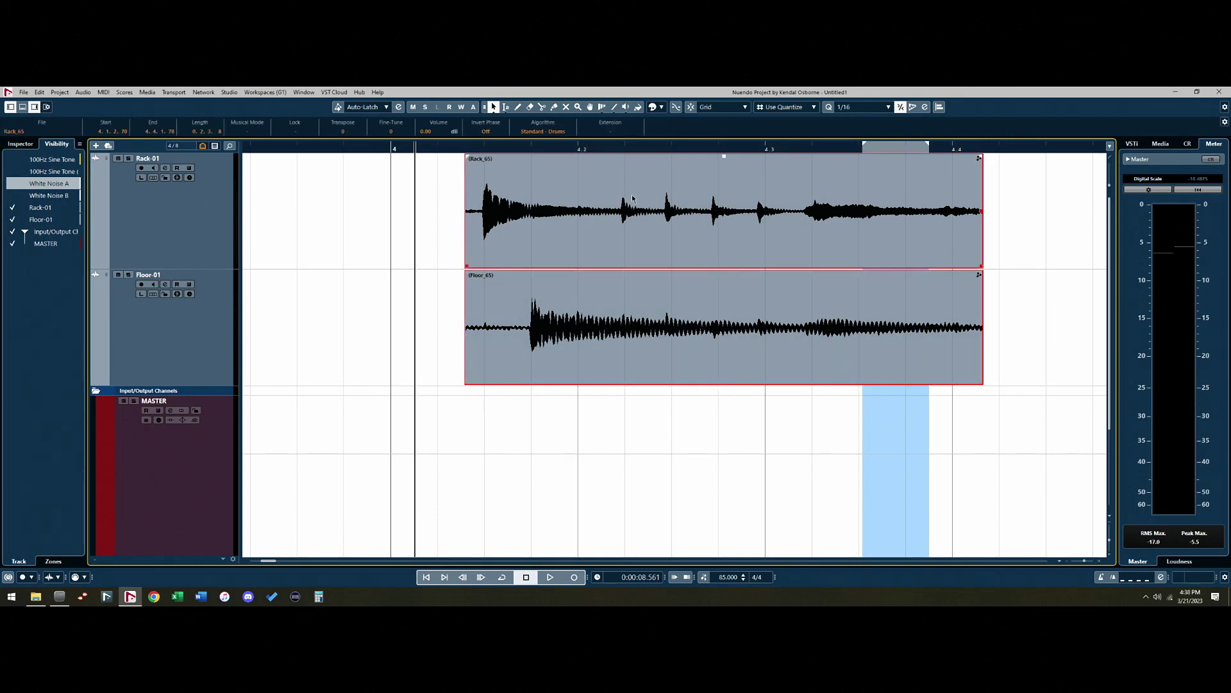
scroll(652, 199, up, 2)
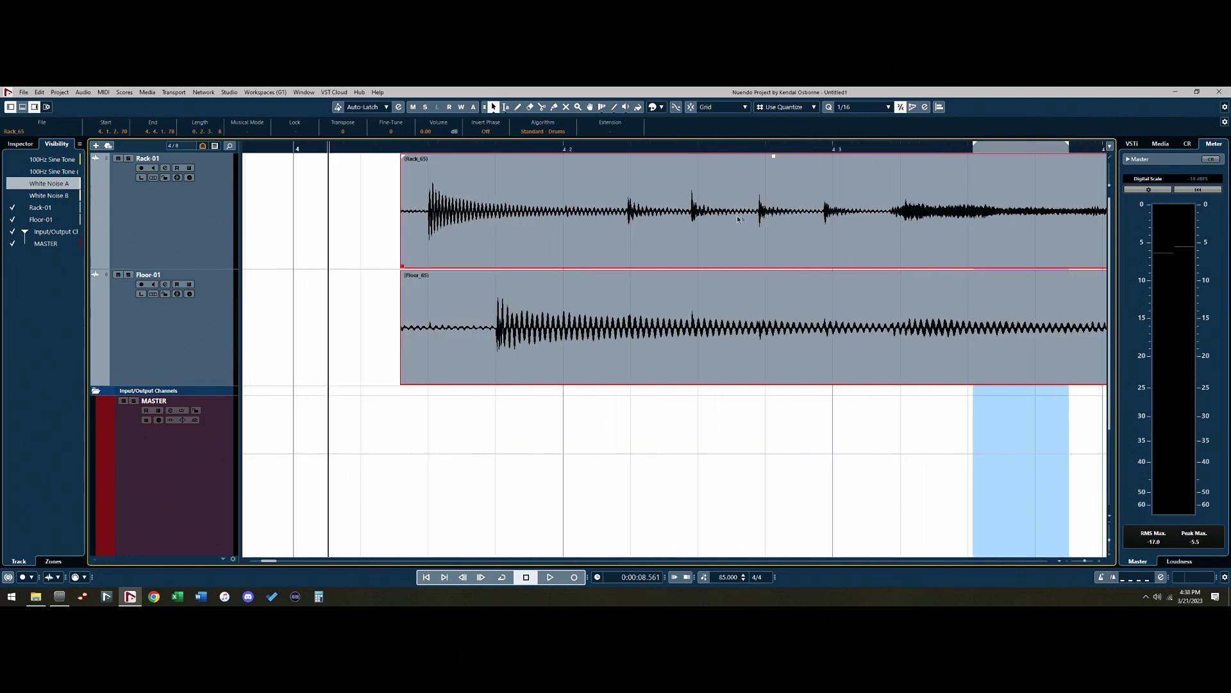
alt+click(617, 239)
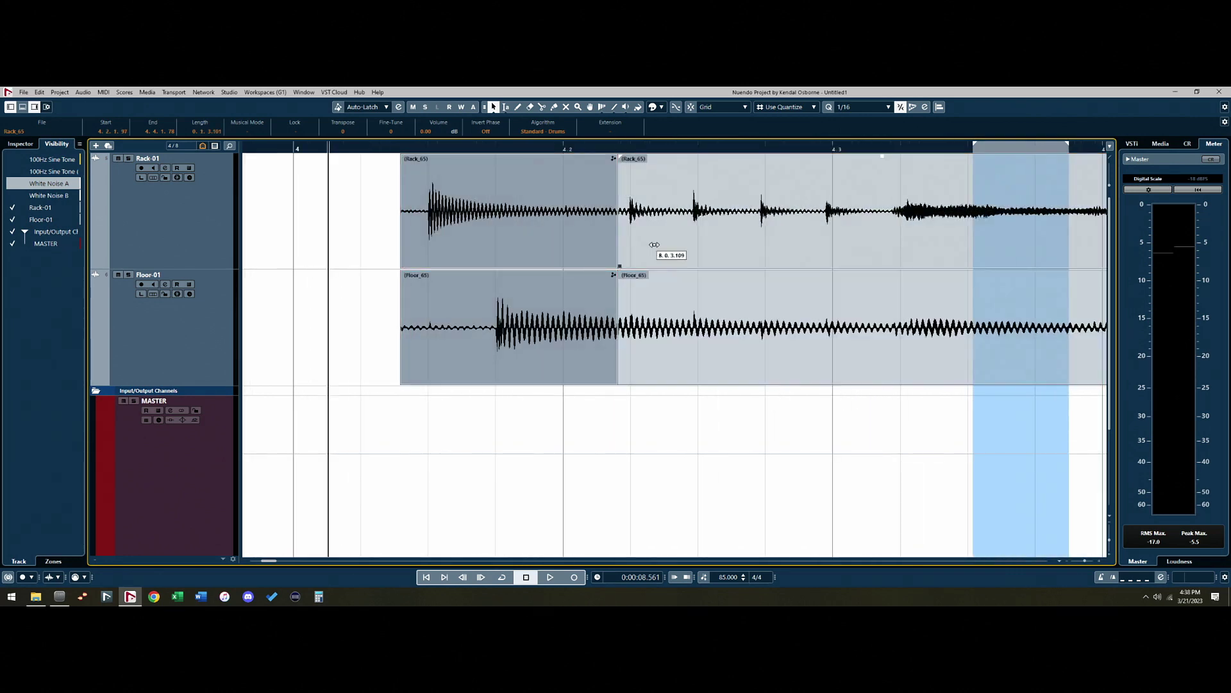
key(ctrl+z)
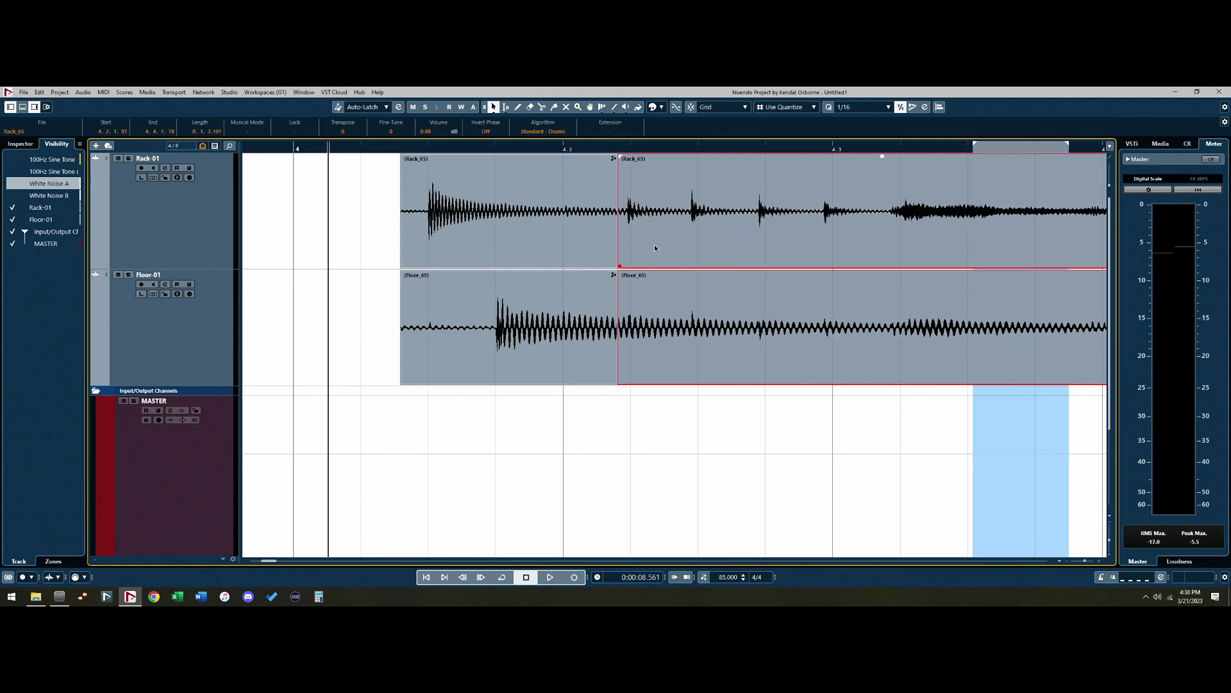
Split both tom events just after 0:00:09.290 and slip the audio of the second parts about one wave cycle later
drag(608, 148, 647, 280)
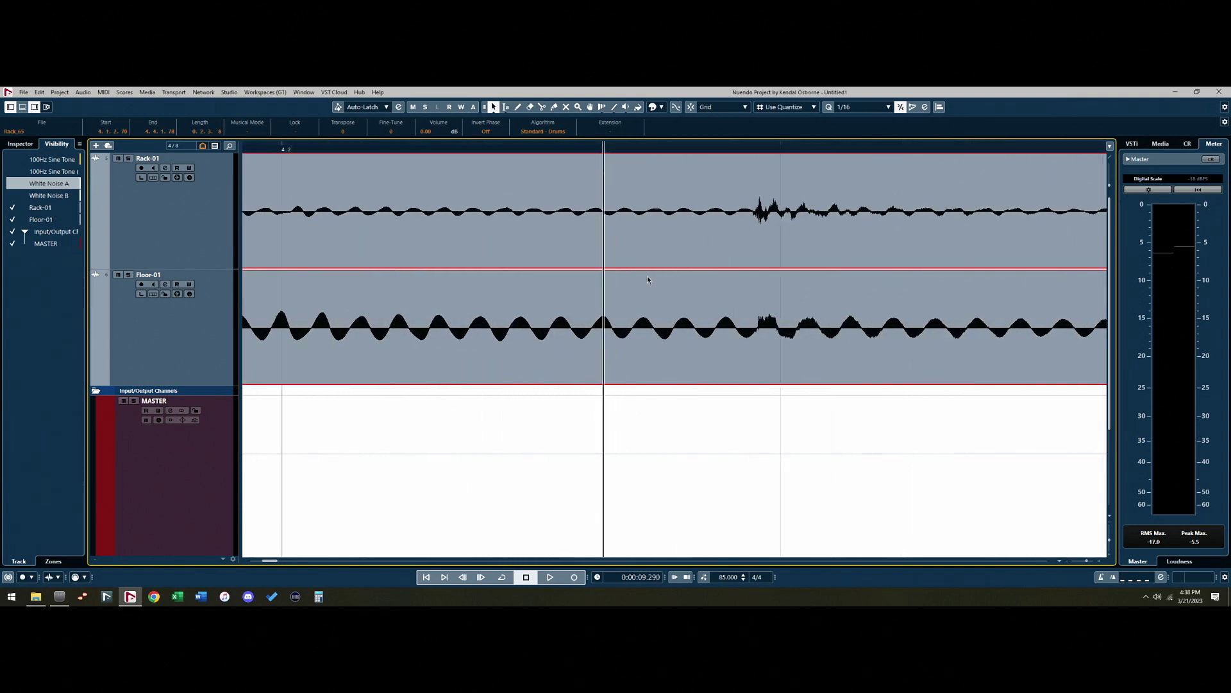
click(632, 341)
drag(672, 349, 711, 351)
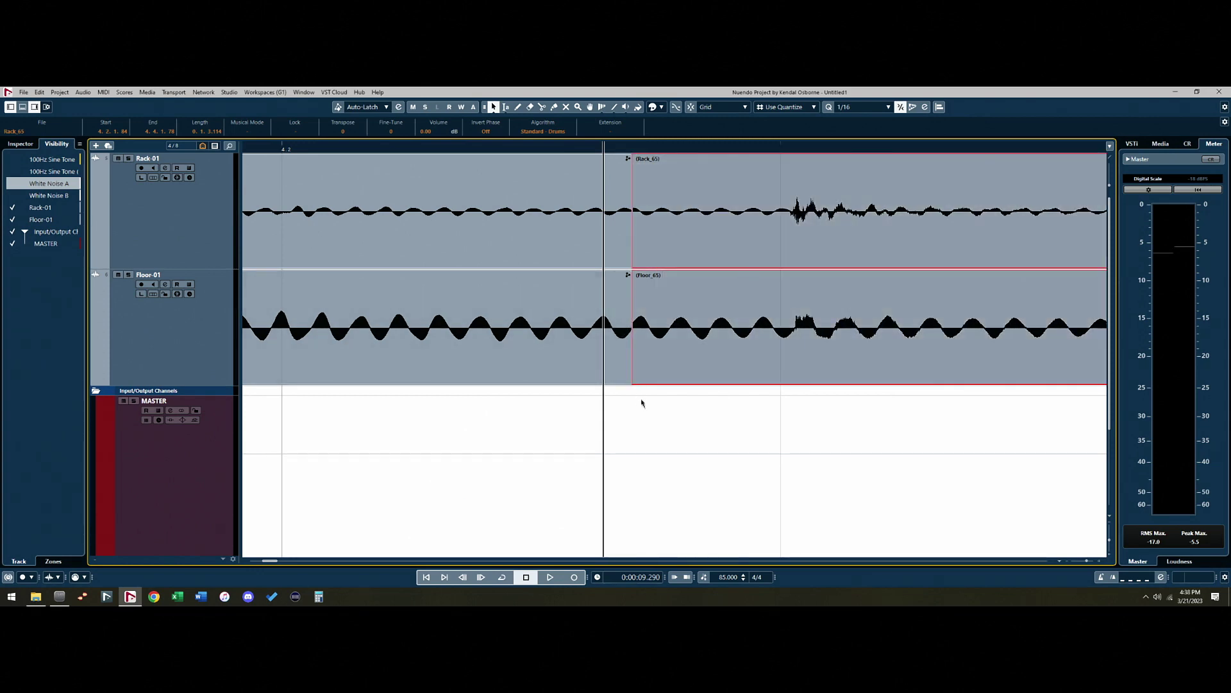
Extend the start of the second Rack-01 and Floor-01 parts back to 4.1.4.96 and crossfade the overlaps
ctrl+scroll(667, 388, down, 4)
drag(682, 382, 596, 383)
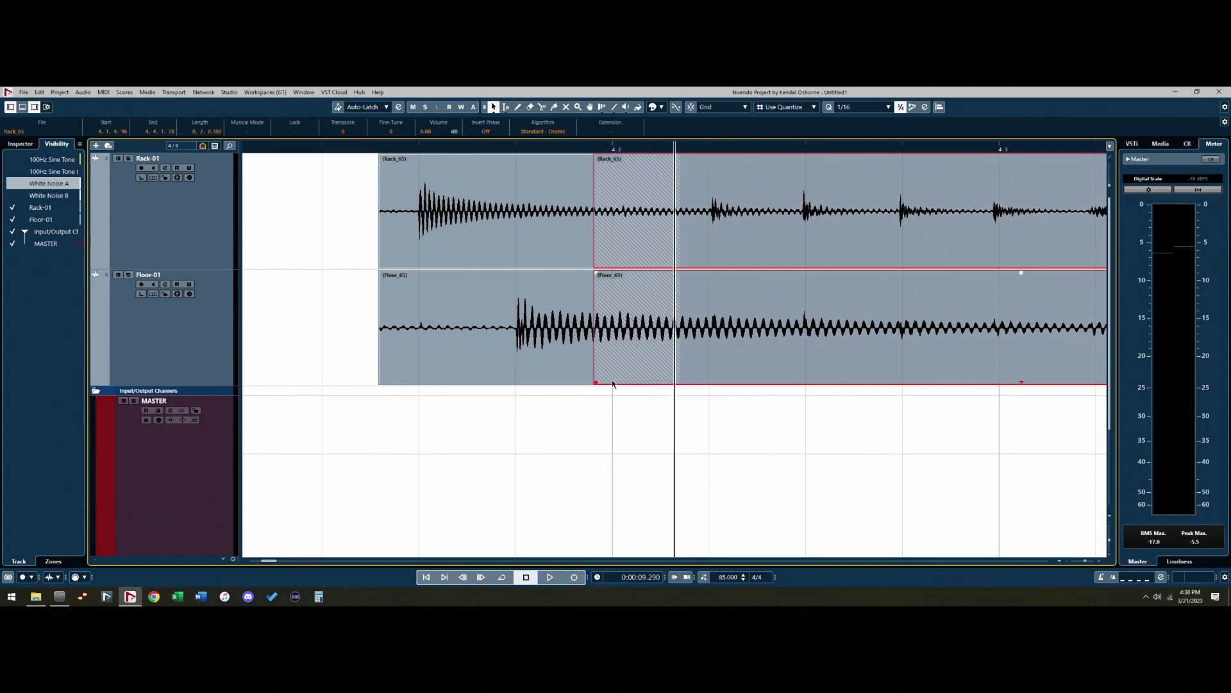
key(x)
key(g)
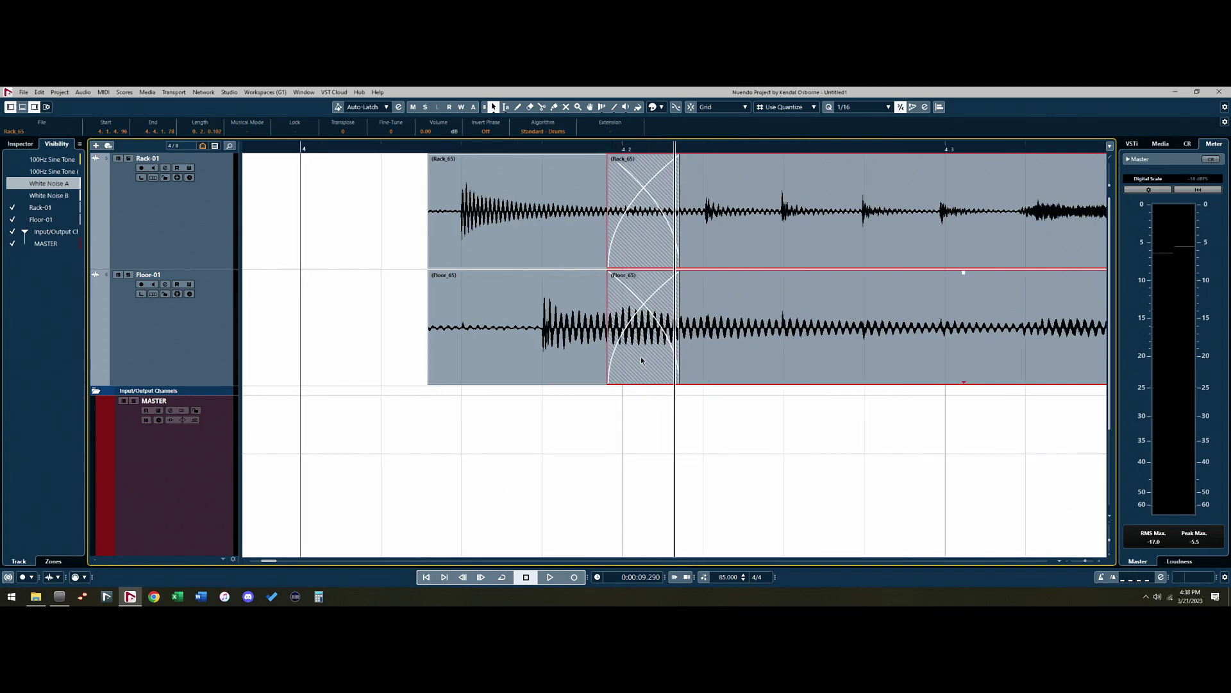
key(ctrl+z)
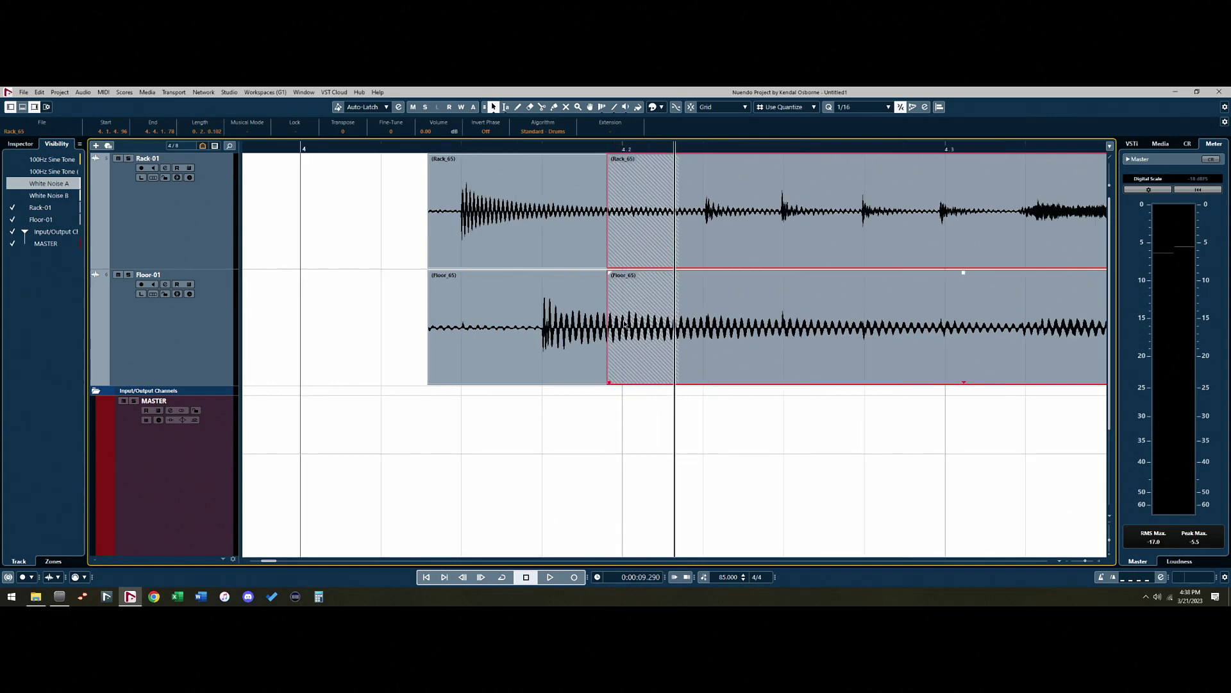
key(x)
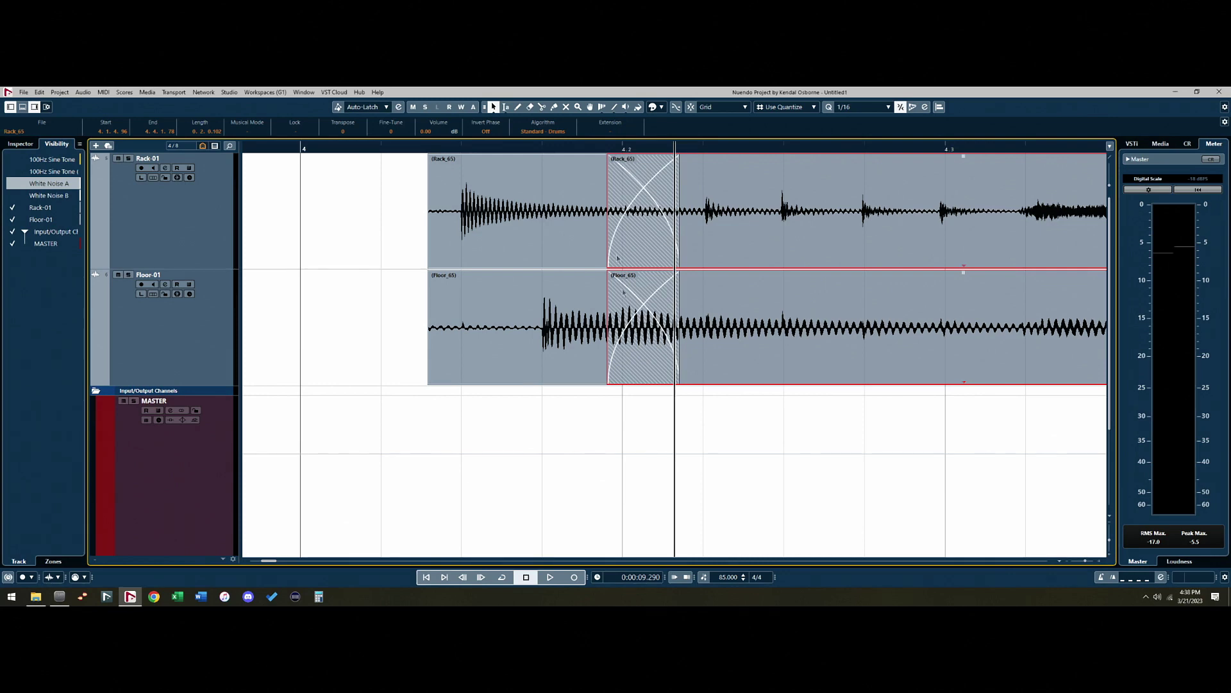
Place the playback cursor at 0:00:08.694 and play repeatedly through the Equal Power crossfades on Rack-01 and Floor-01
drag(507, 147, 414, 147)
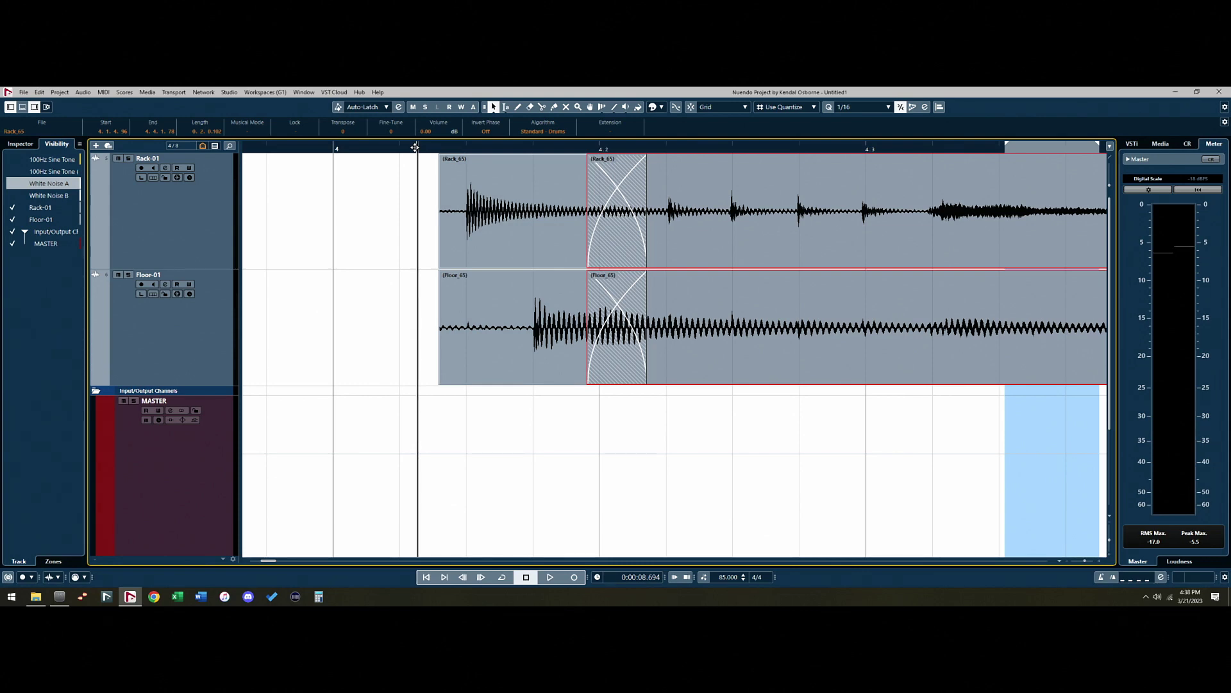
key(space)
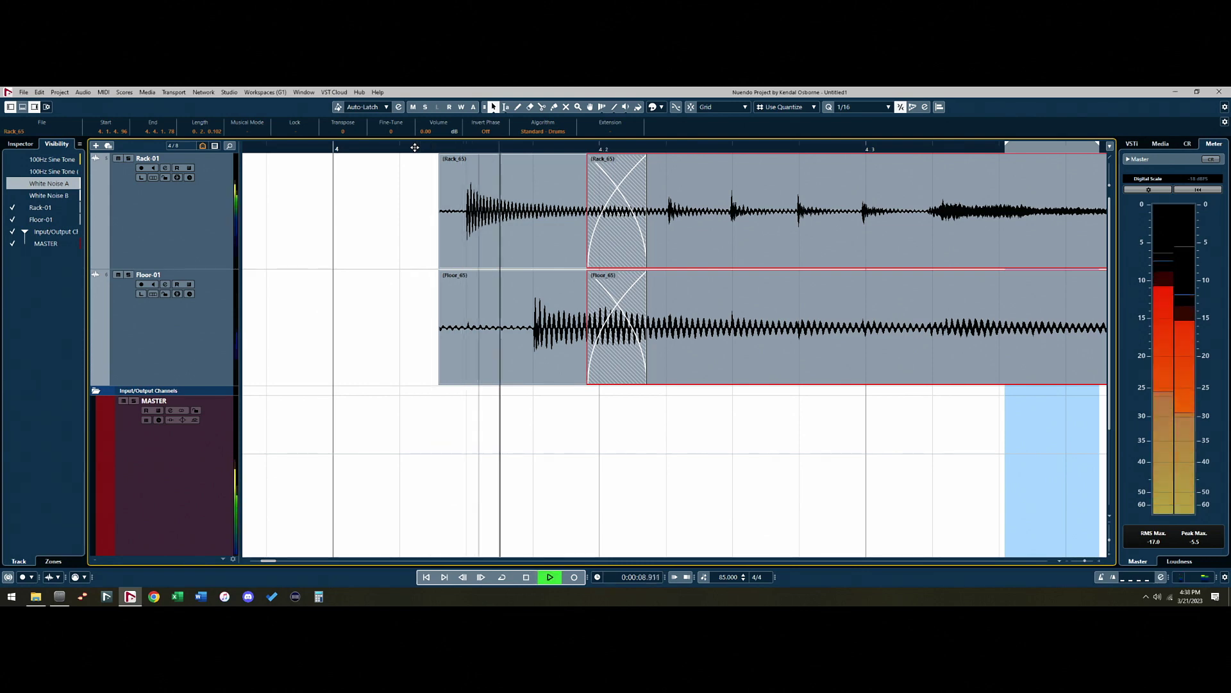
key(space)
key(space)
key(space)
key(space)
key(space)
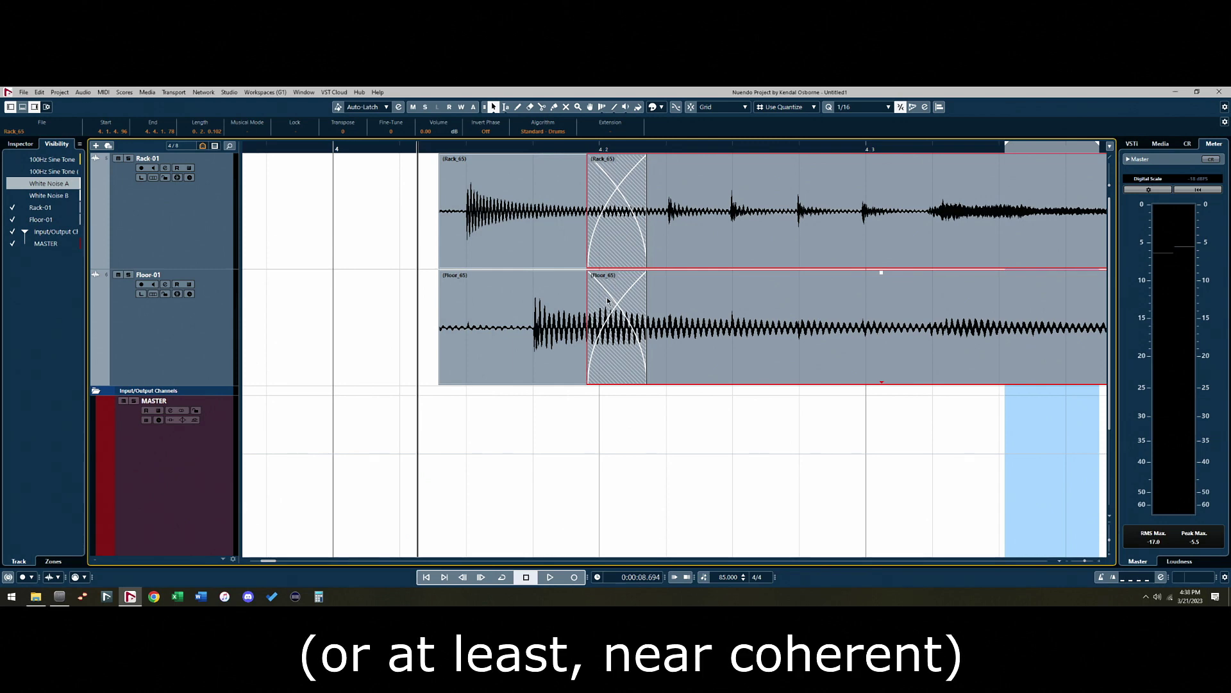
Switch the Rack-01 and Floor-01 crossfades to Equal Gain
double_click(608, 300)
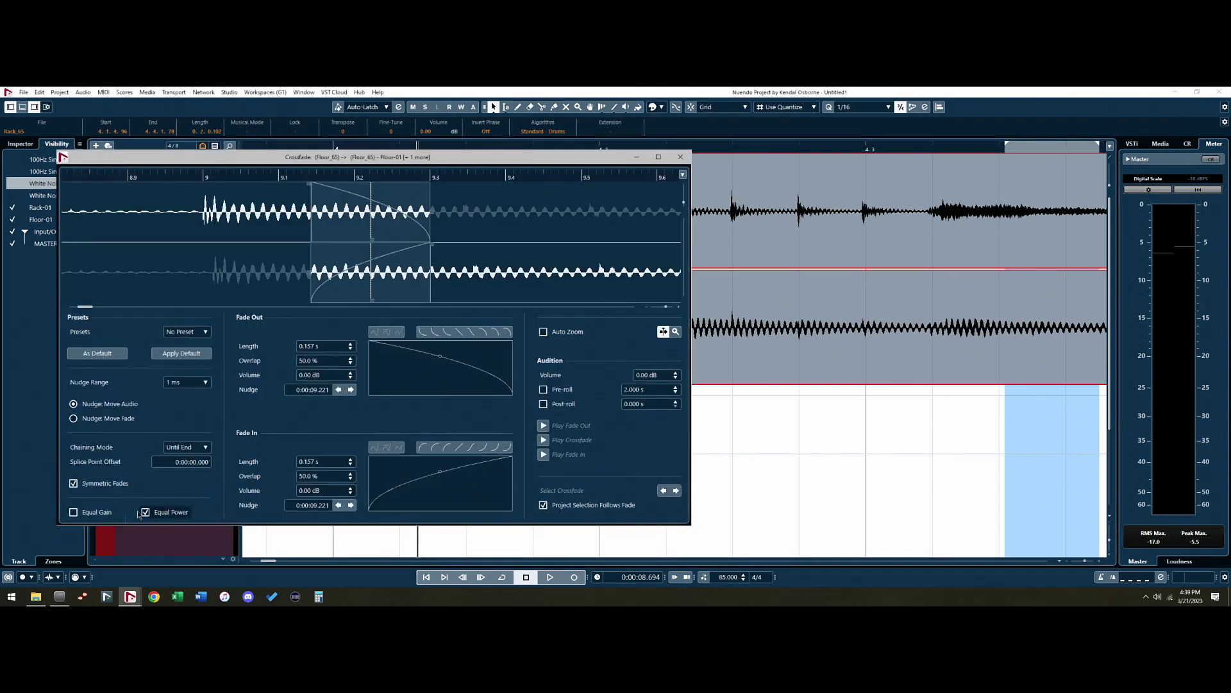
click(73, 512)
click(680, 156)
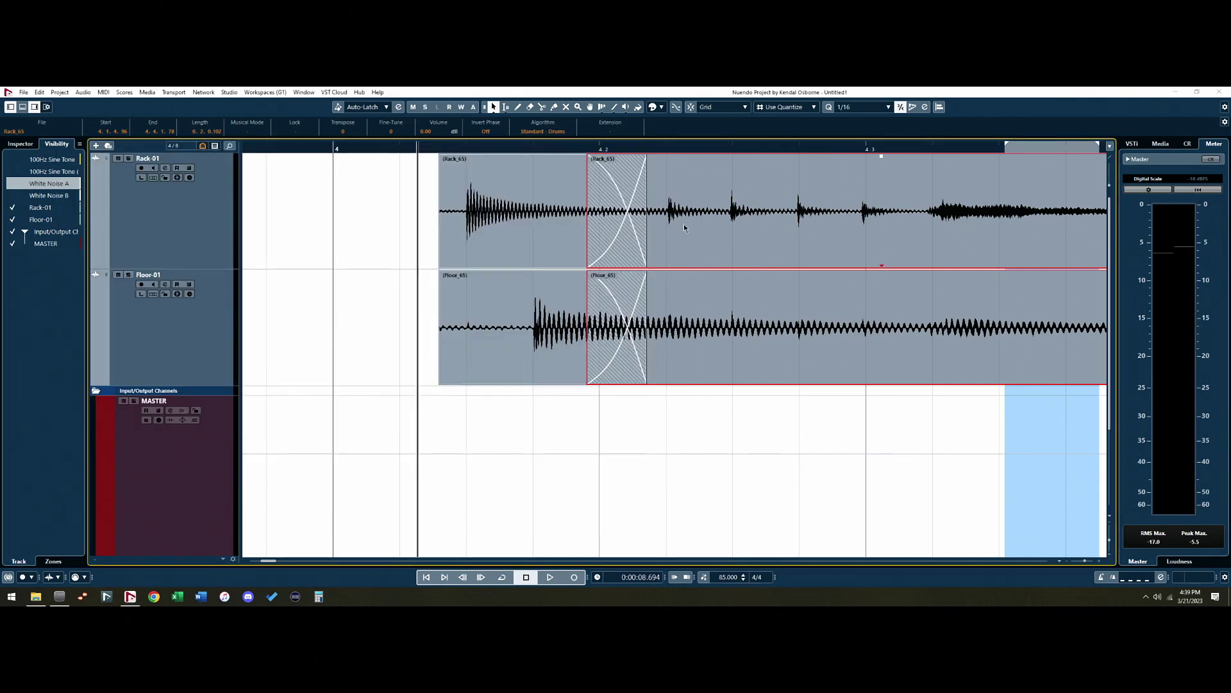
Play repeatedly through the Equal Gain crossfades on Rack-01 and Floor-01 to compare the sound
key(space)
key(space)
key(space)
key(space)
key(space)
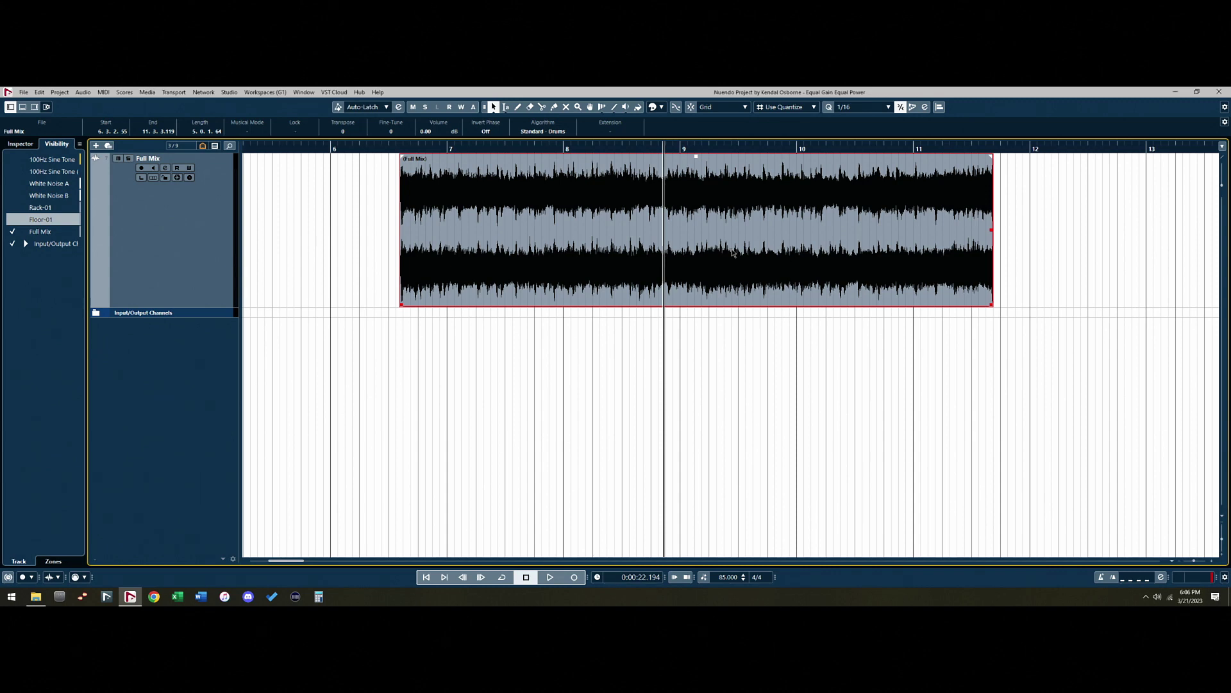
Split the Full Mix event at 9.1.1.64, extend the second part's start back to 8.3.1.26 and crossfade the overlap
alt+click(683, 305)
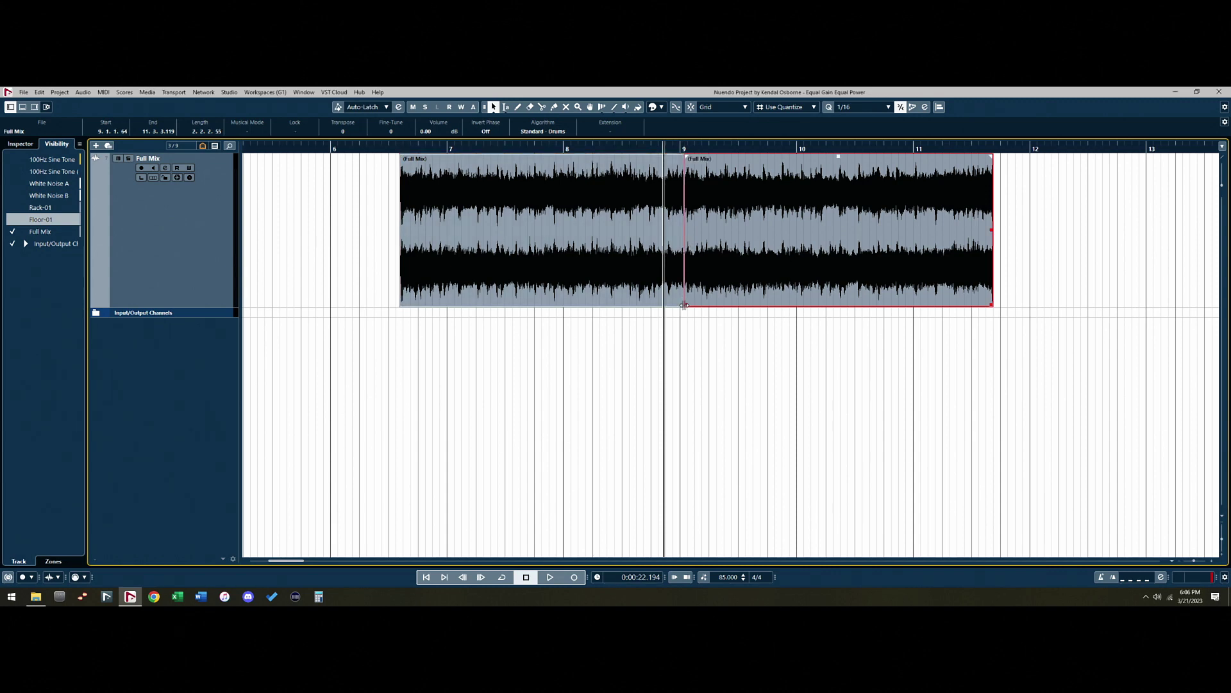
drag(683, 305, 624, 316)
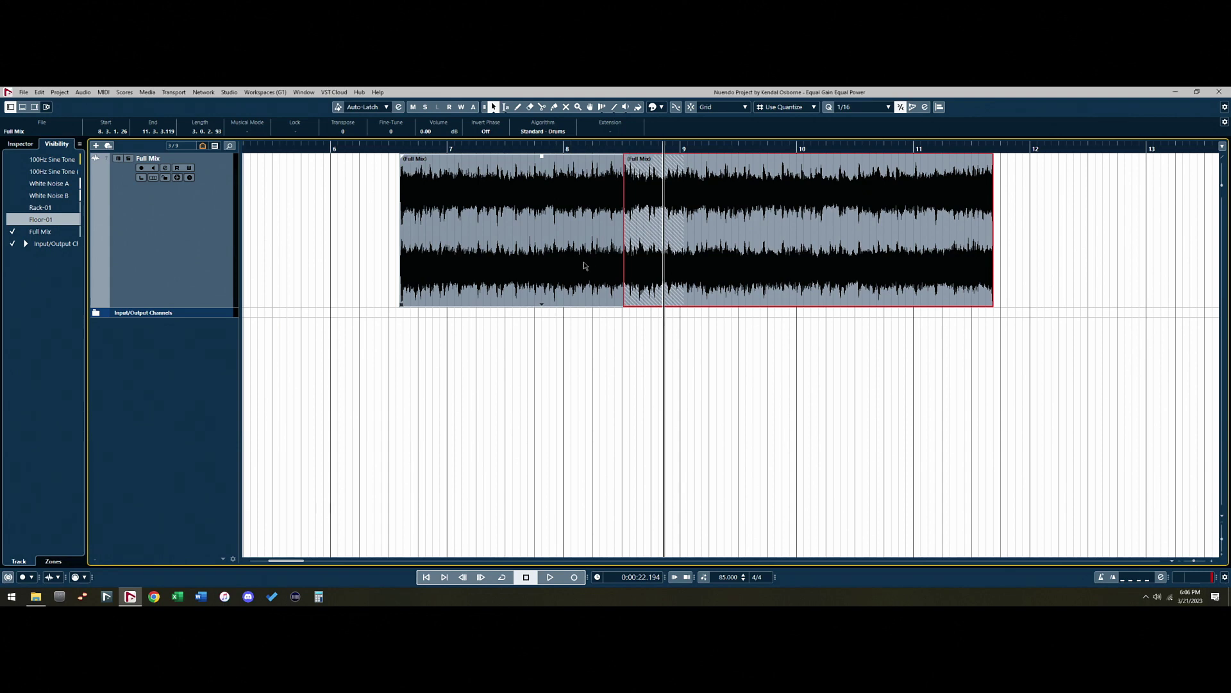
key(x)
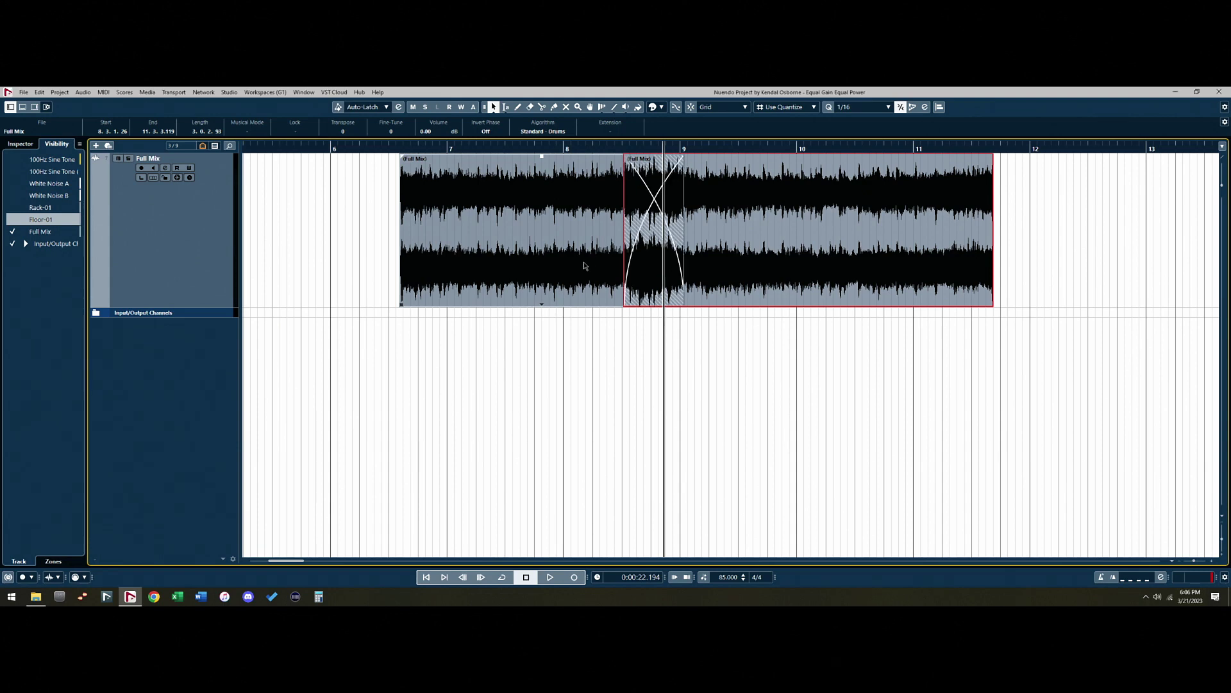
Place the playback cursor at 0:00:19.165 and play the Full Mix through its Equal Power crossfade
click(540, 148)
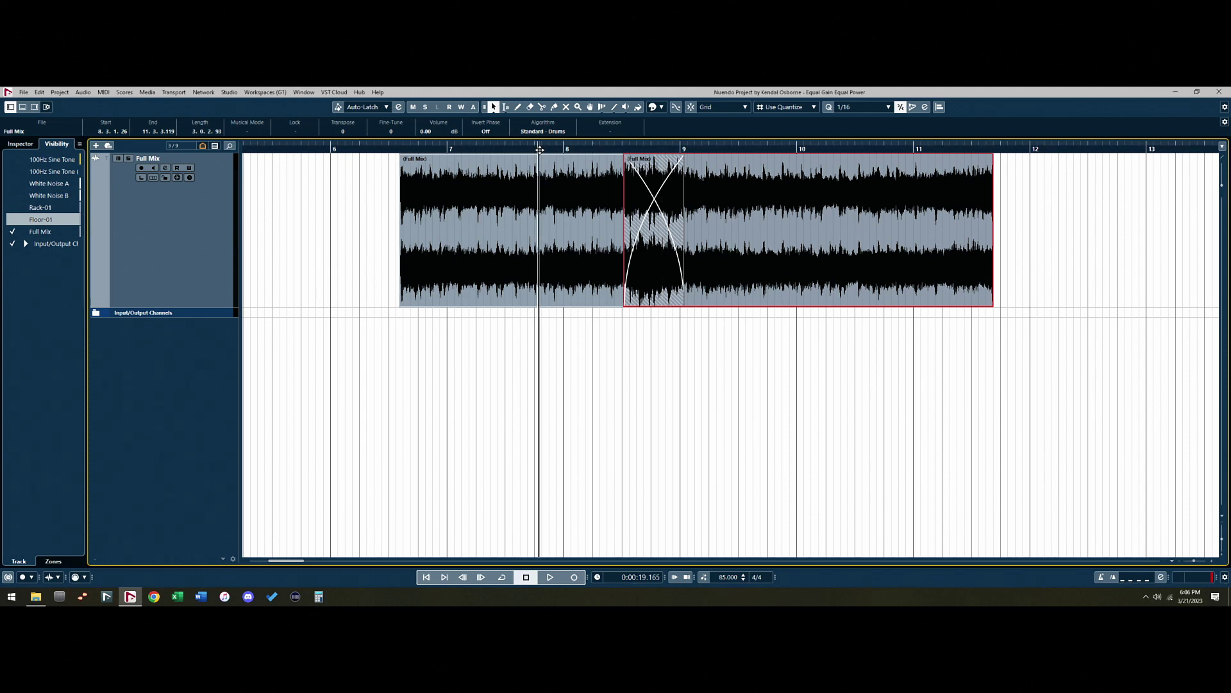
key(space)
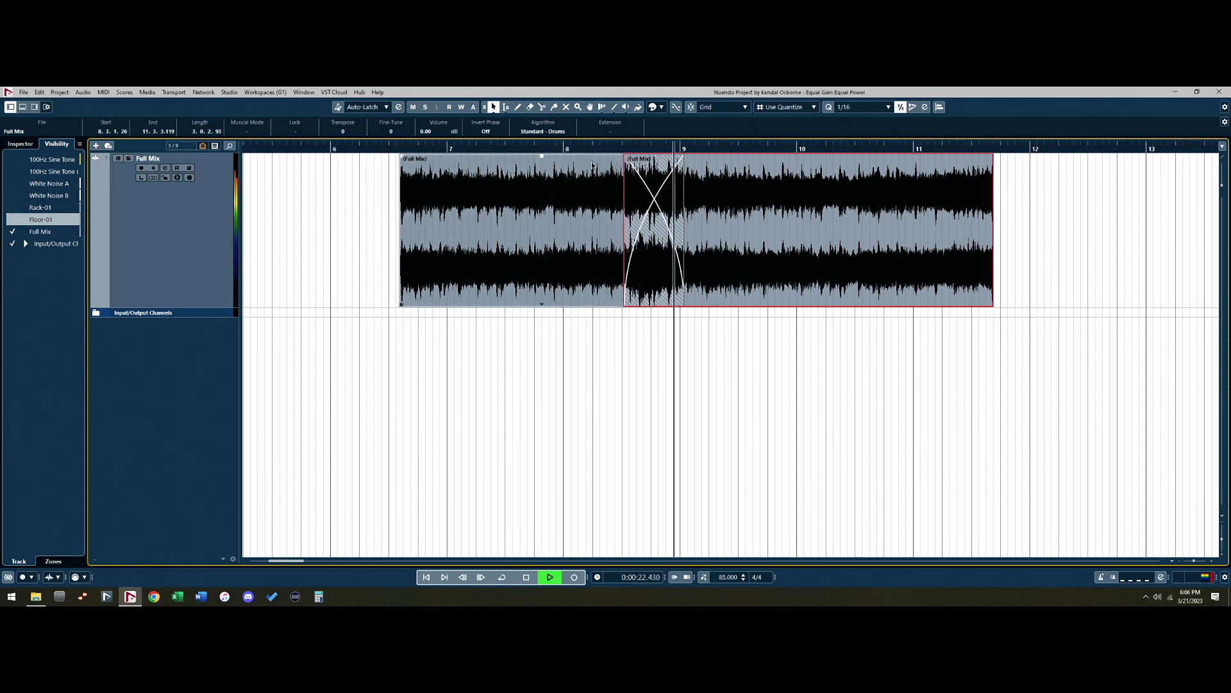
key(space)
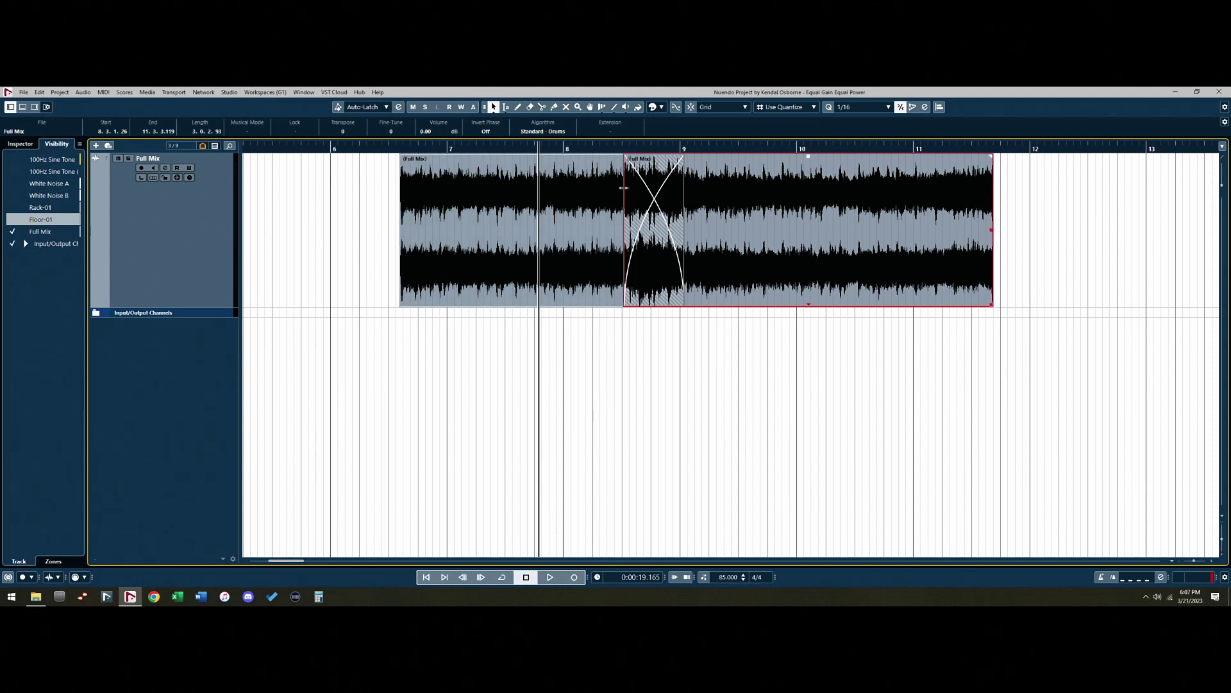
Switch the Full Mix crossfade to Equal Gain
double_click(649, 162)
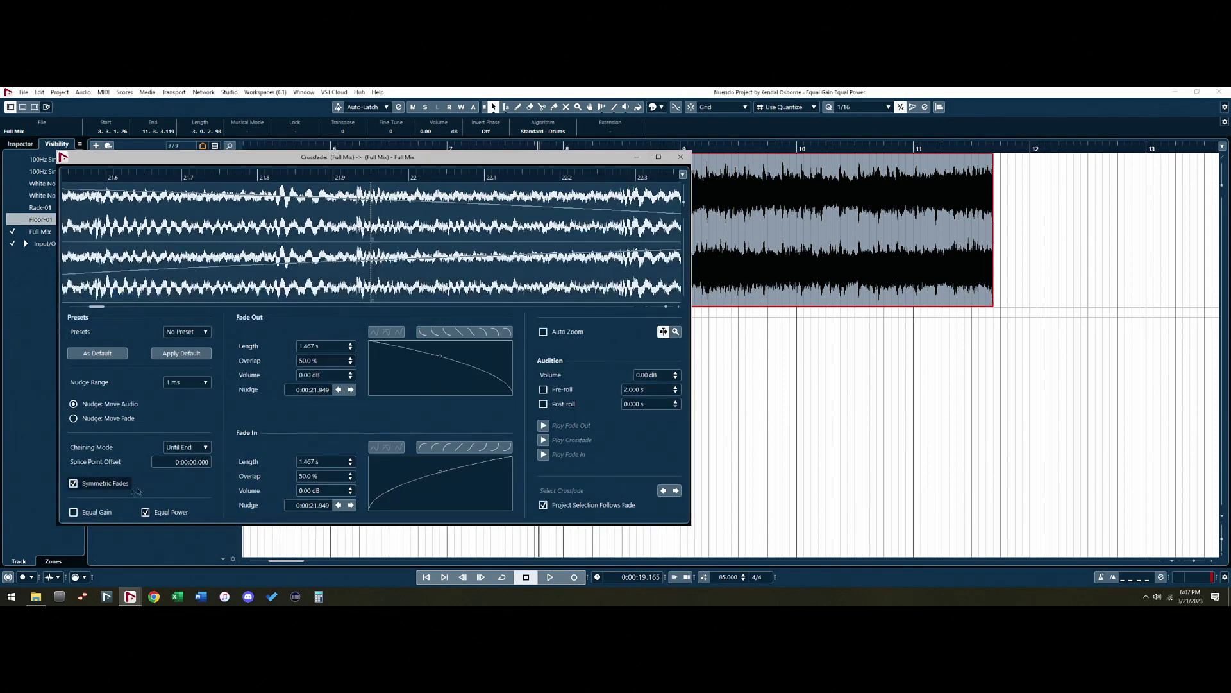
click(73, 512)
click(681, 156)
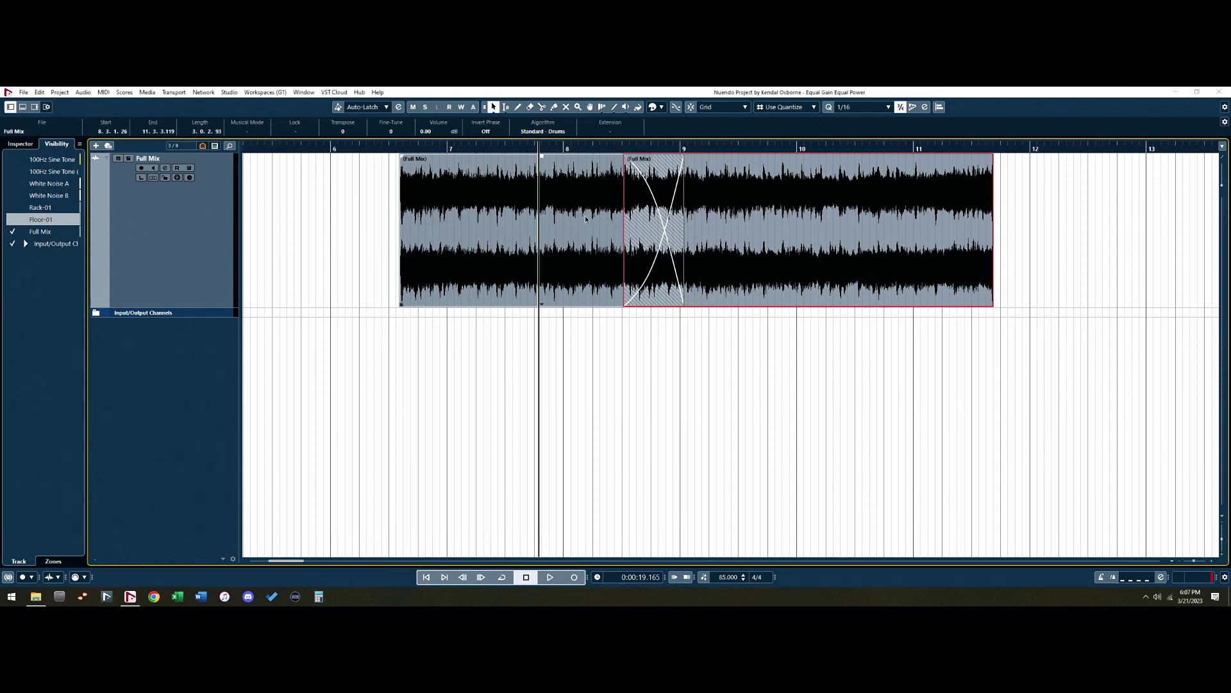
Play the Full Mix through its Equal Gain crossfade from 0:00:19.165 to compare the level
click(585, 219)
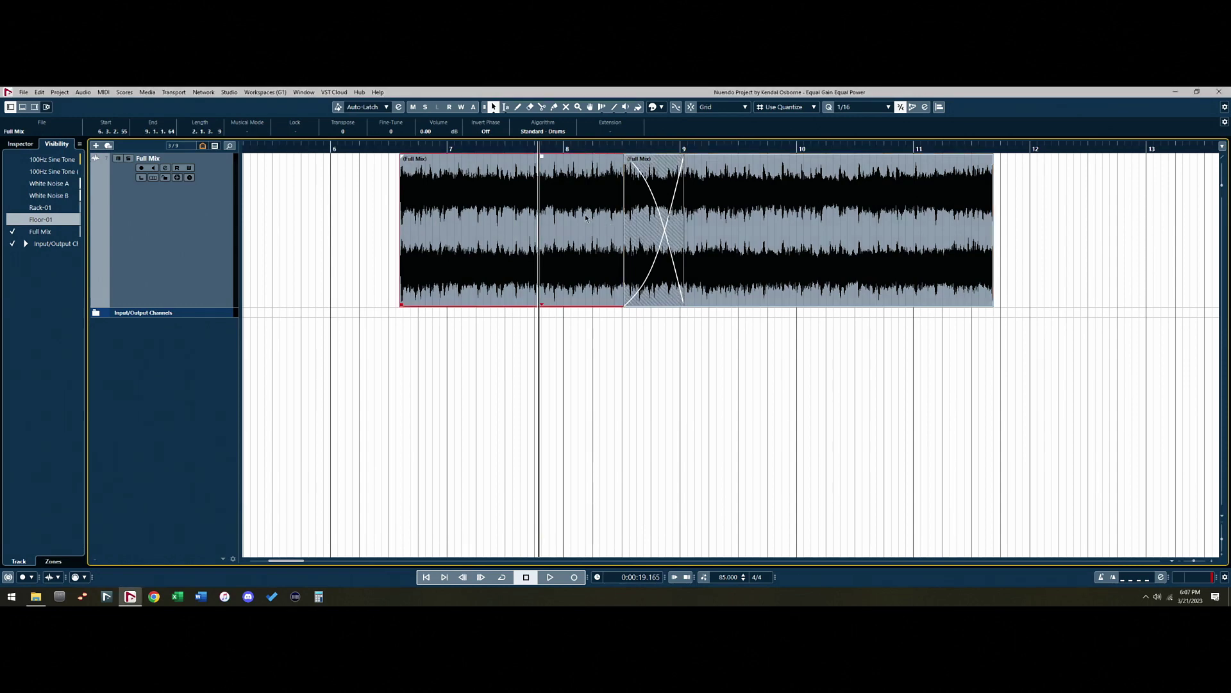
key(space)
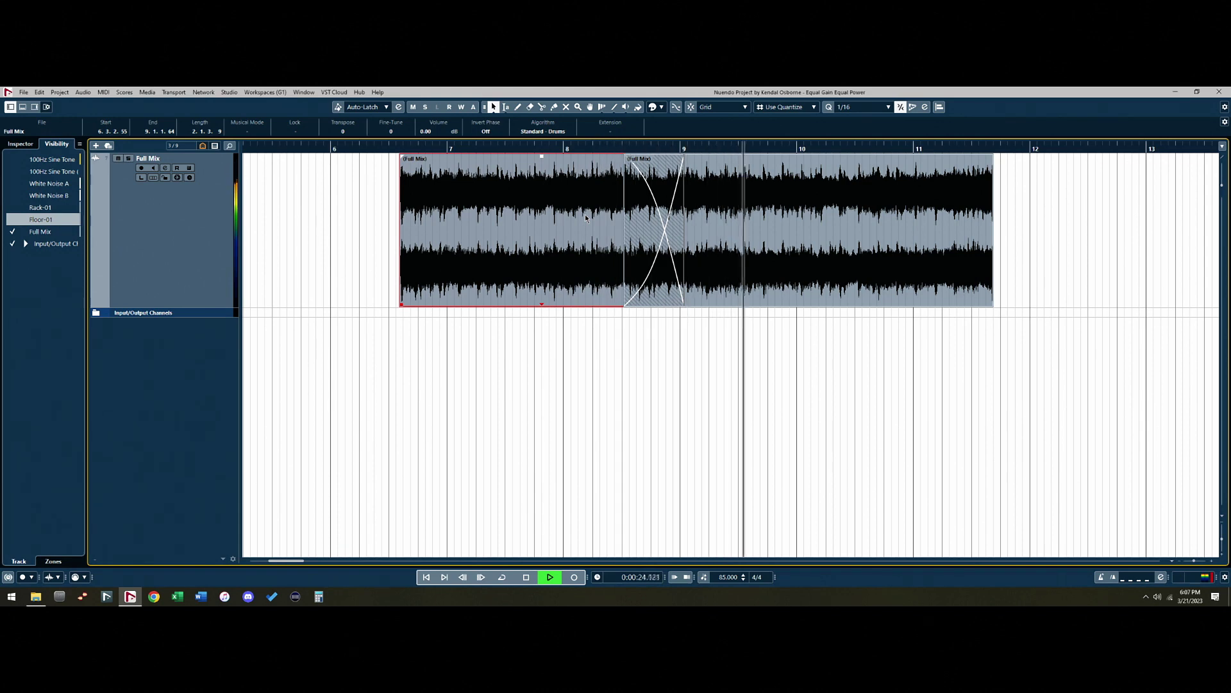
key(space)
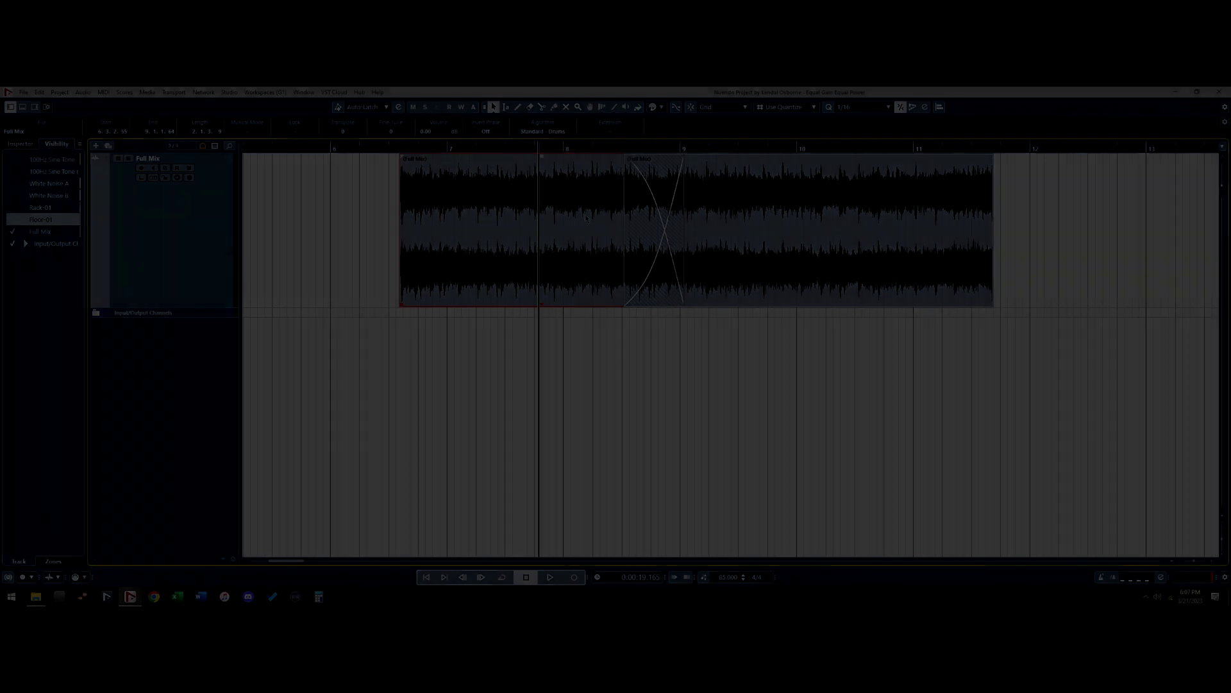